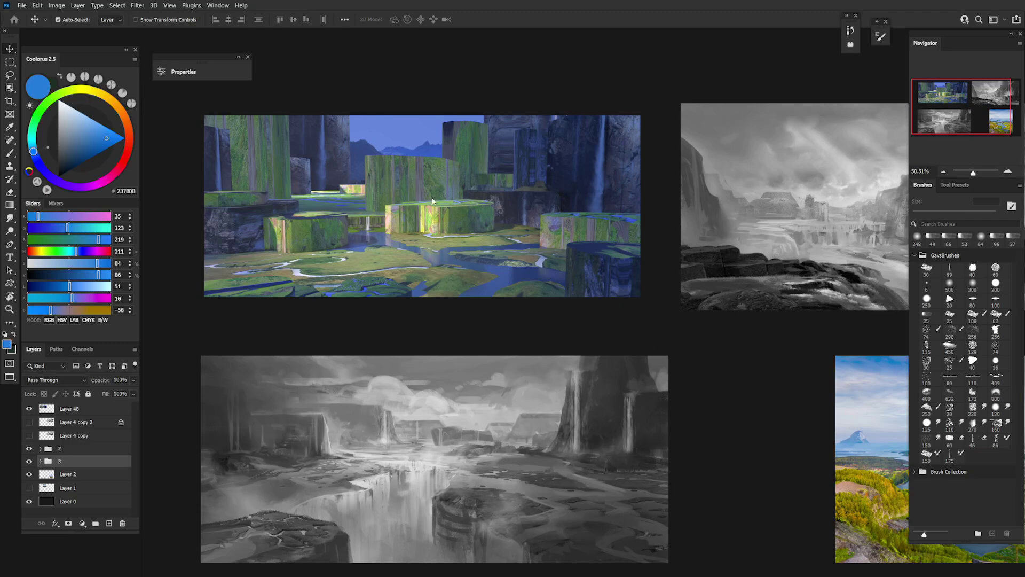
Desaturate the colour landscape painting on Layer 48 with Hue/Saturation, setting Saturation to -100
{"action": "left_click", "coordinate": [431, 215]}
{"action": "key", "text": "ctrl+u"}
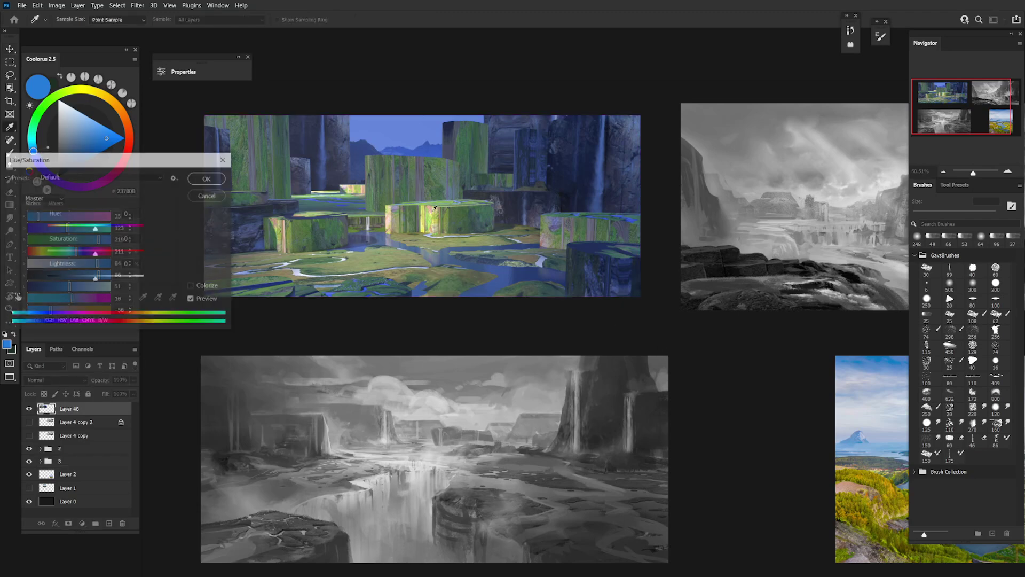
{"action": "left_click_drag", "start_coordinate": [78, 253], "coordinate": [47, 252]}
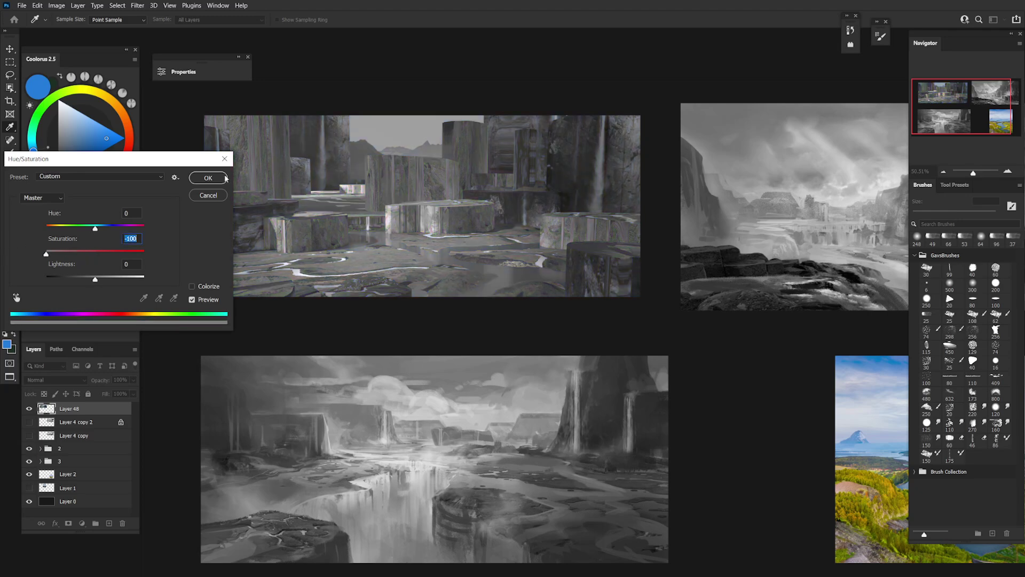
{"action": "left_click", "coordinate": [211, 177]}
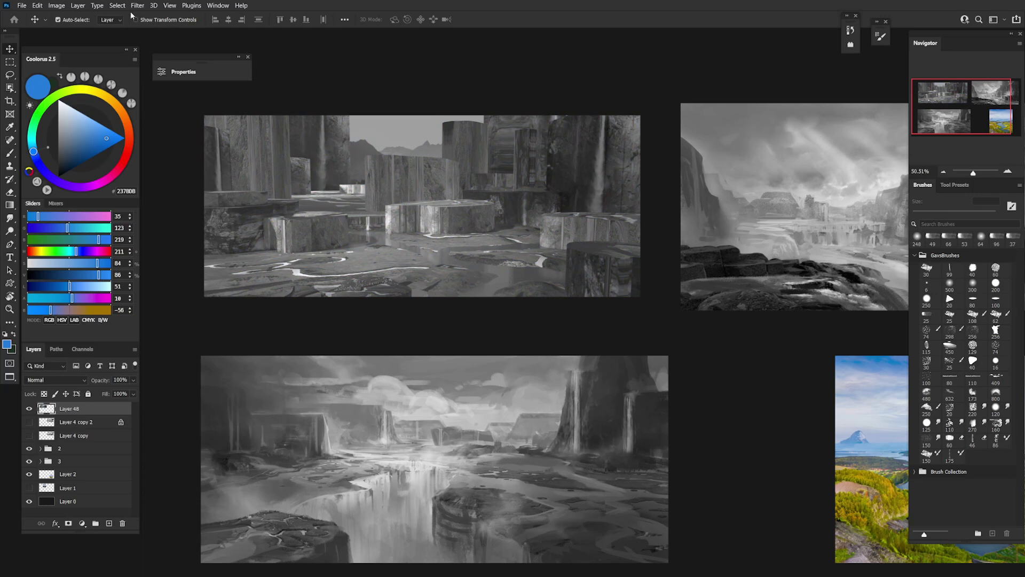
Open the AKVIS ArtWork filter for the greyscale painting on Layer 48
{"action": "scroll", "coordinate": [409, 219], "scroll_direction": "up", "scroll_amount": 2}
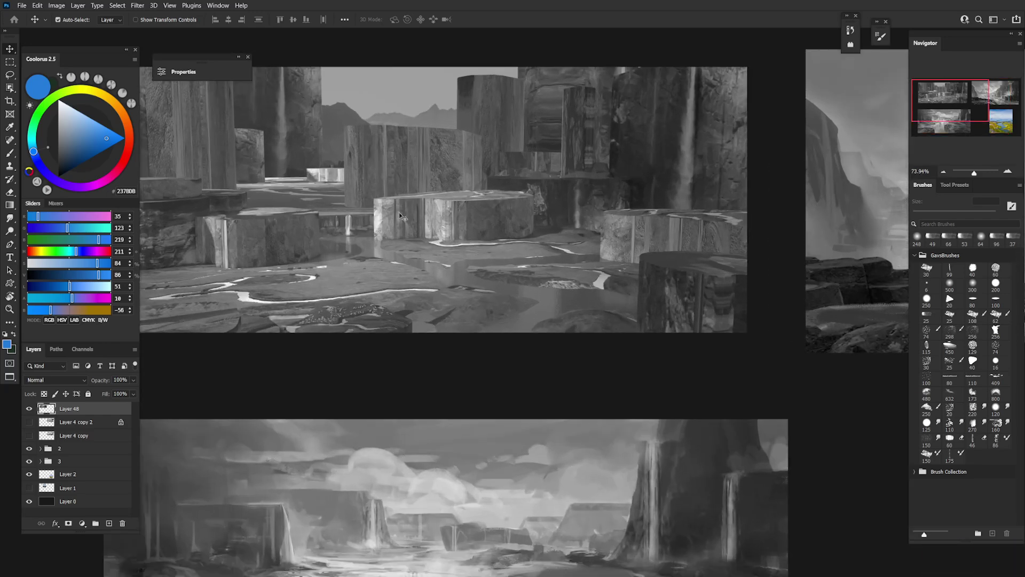
{"action": "left_click_drag", "start_coordinate": [439, 217], "coordinate": [480, 283]}
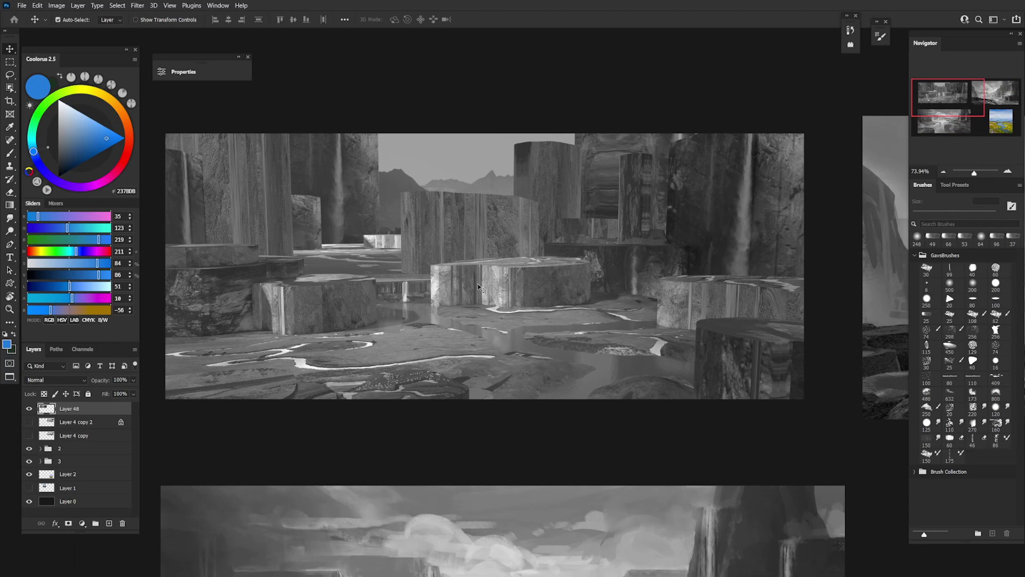
{"action": "left_click", "coordinate": [192, 5]}
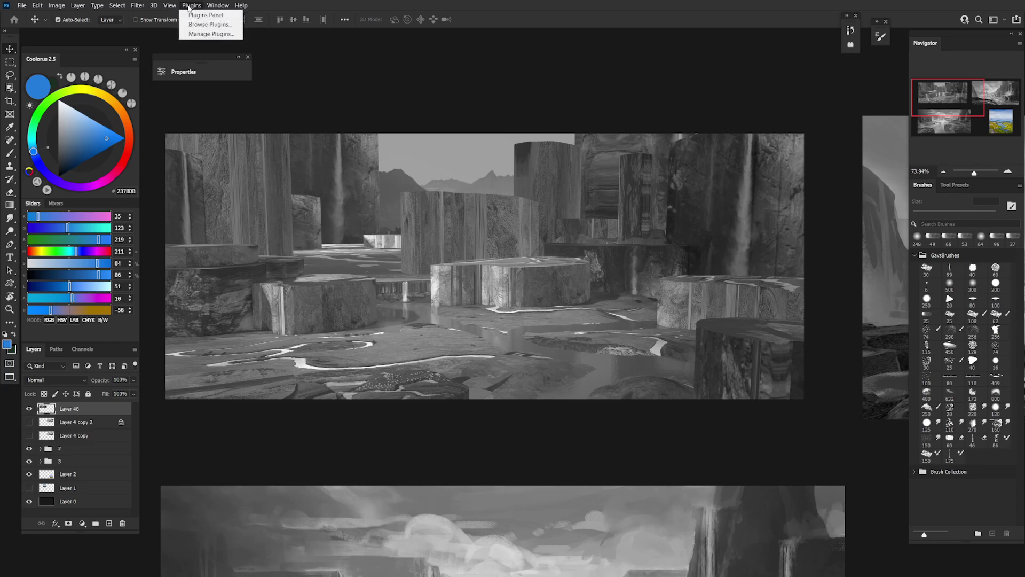
{"action": "mouse_move", "coordinate": [138, 7]}
{"action": "mouse_move", "coordinate": [167, 223]}
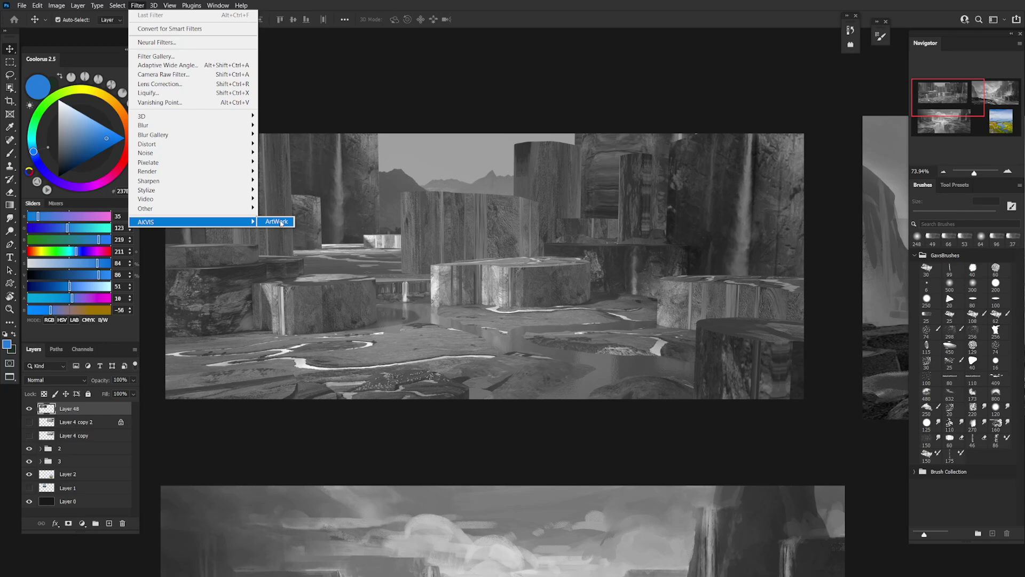
{"action": "left_click", "coordinate": [277, 222]}
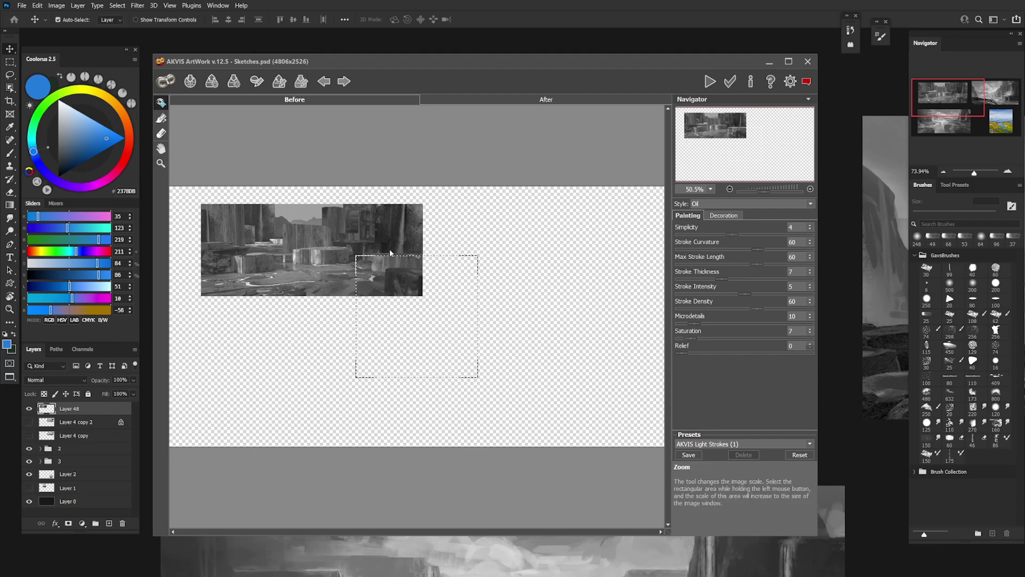
Turn on the quick preview over the painting and set the oil style's Simplicity to 1
{"action": "left_click", "coordinate": [162, 165]}
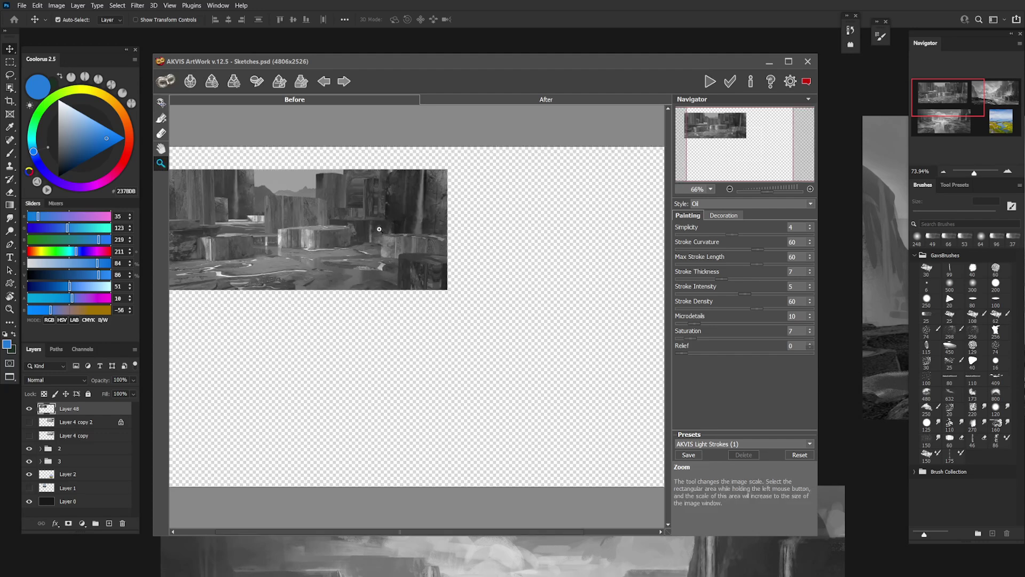
{"action": "left_click", "coordinate": [357, 205]}
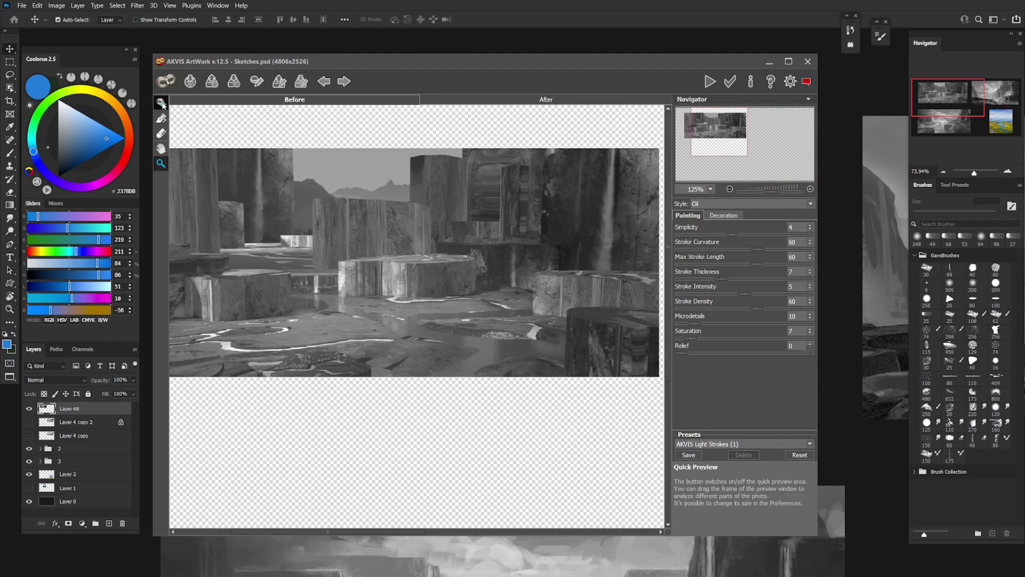
{"action": "left_click", "coordinate": [161, 103]}
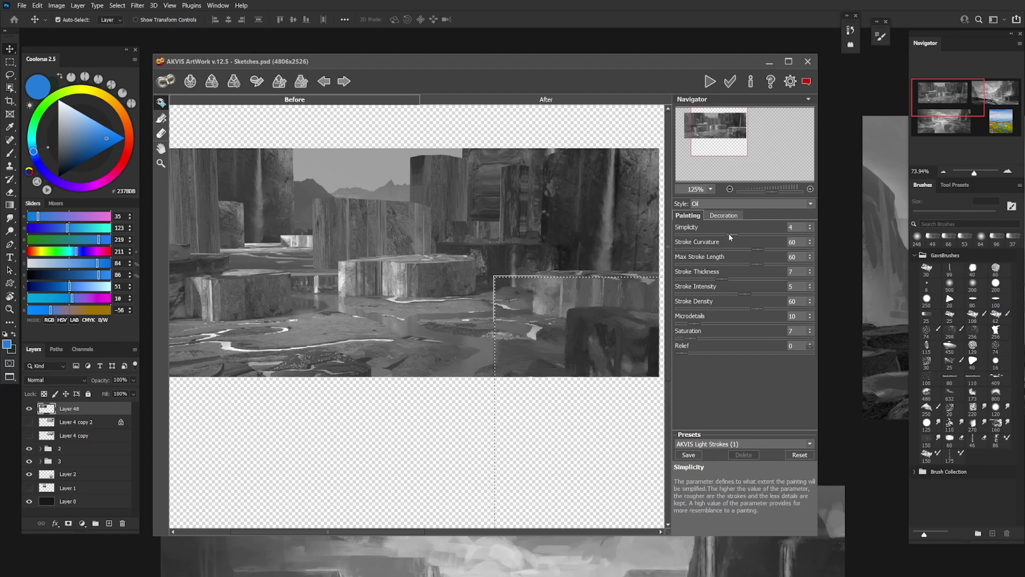
{"action": "left_click_drag", "start_coordinate": [730, 235], "coordinate": [719, 235]}
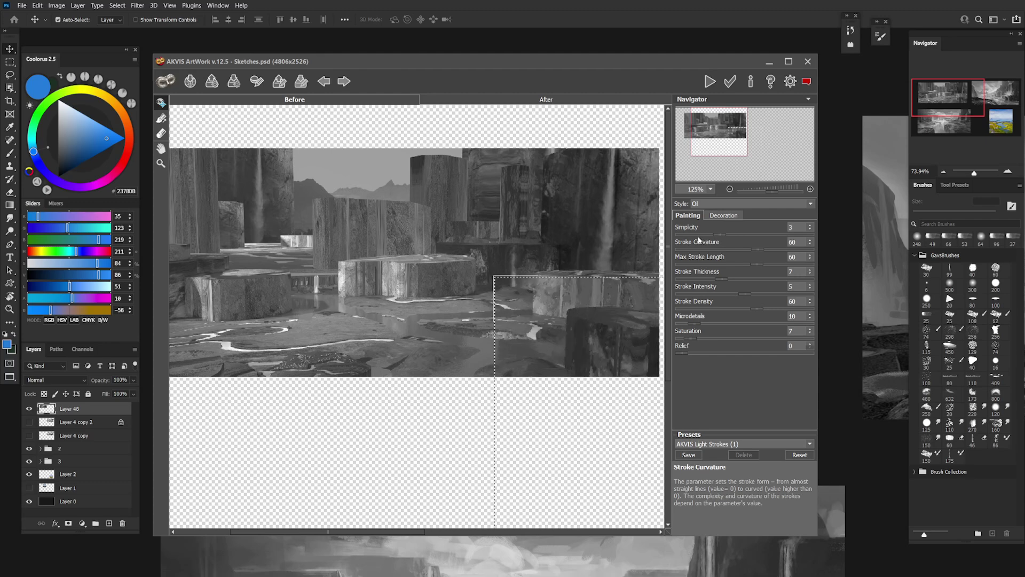
{"action": "left_click", "coordinate": [694, 235]}
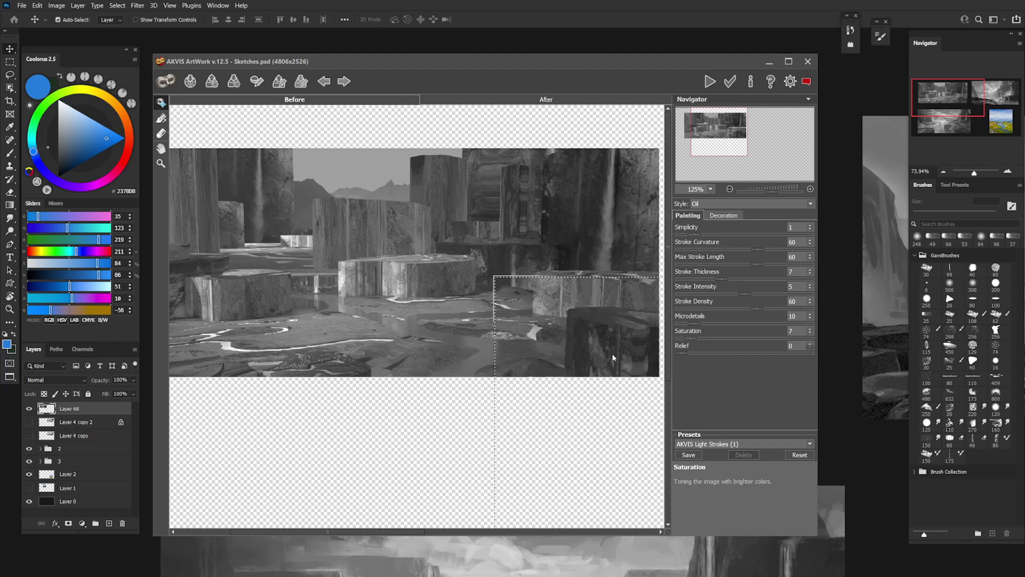
Preview the foreground rocks up close and set Stroke Curvature to 30
{"action": "left_click", "coordinate": [160, 164]}
{"action": "left_click", "coordinate": [590, 326]}
{"action": "left_click", "coordinate": [586, 323]}
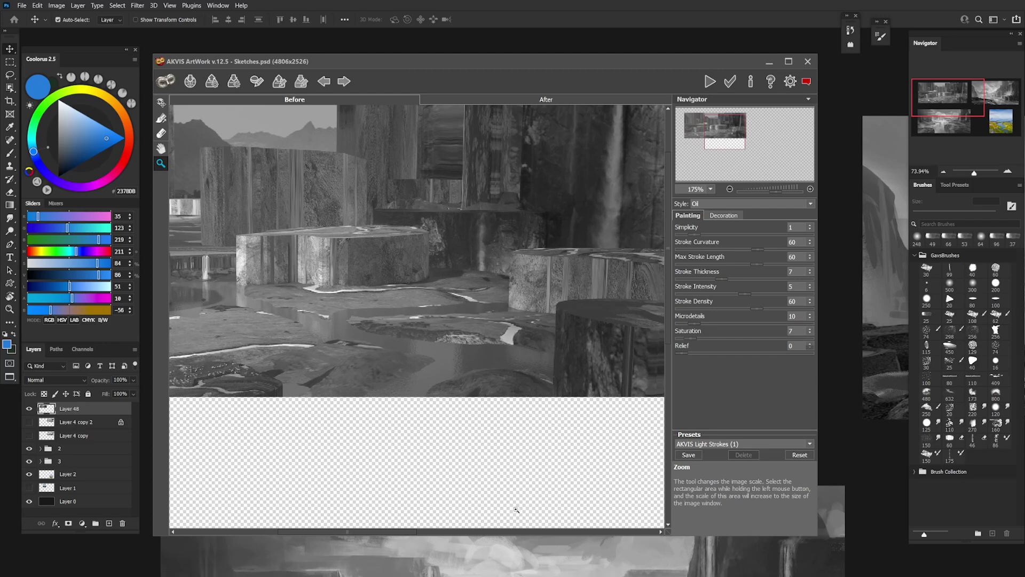
{"action": "left_click_drag", "start_coordinate": [604, 307], "coordinate": [512, 300]}
{"action": "key", "text": "d"}
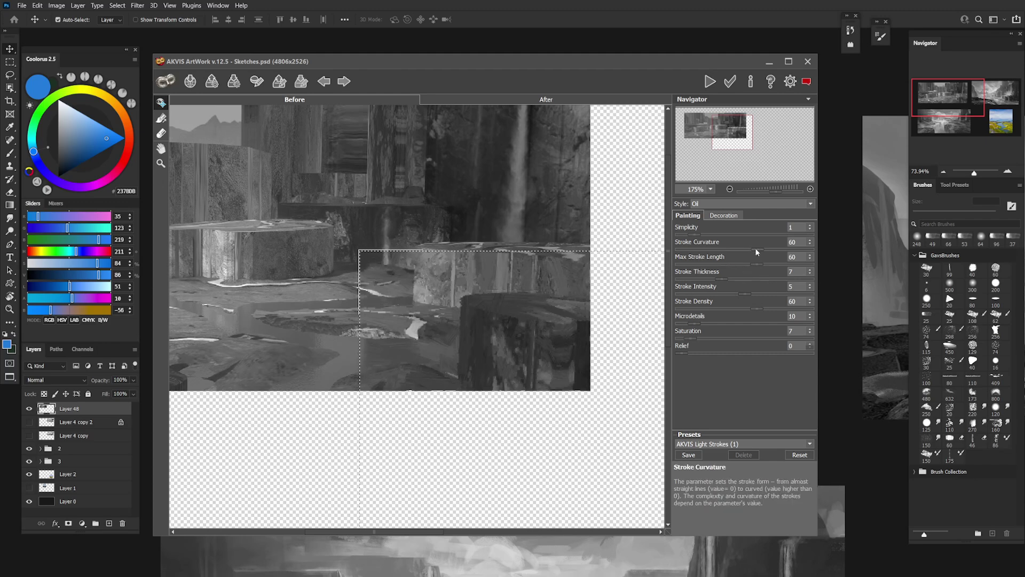
{"action": "left_click_drag", "start_coordinate": [755, 247], "coordinate": [720, 249]}
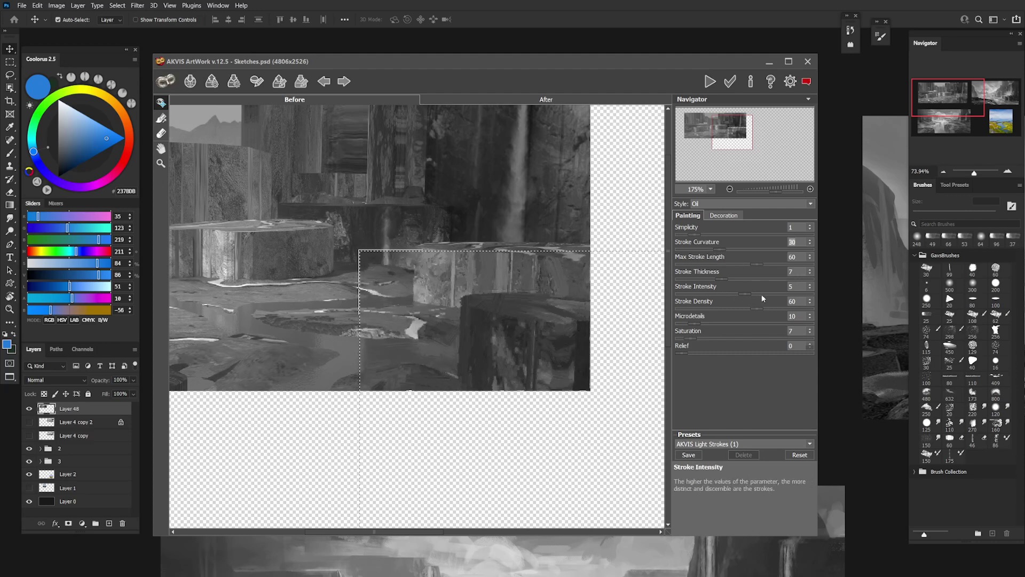
Try different Stroke Intensity values, settle on 4, and apply the ArtWork filter to the painting
{"action": "left_click", "coordinate": [798, 294]}
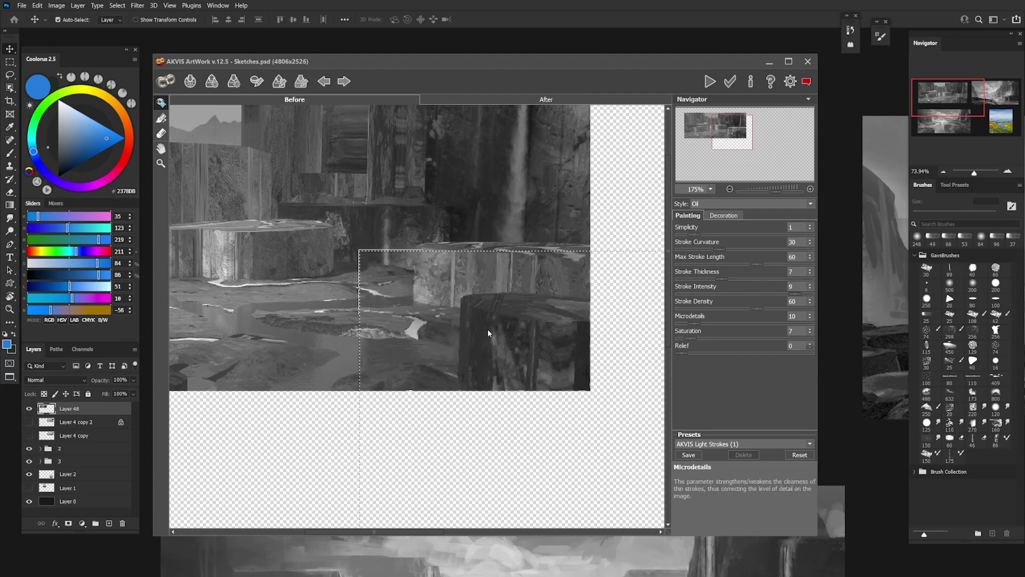
{"action": "left_click", "coordinate": [740, 294]}
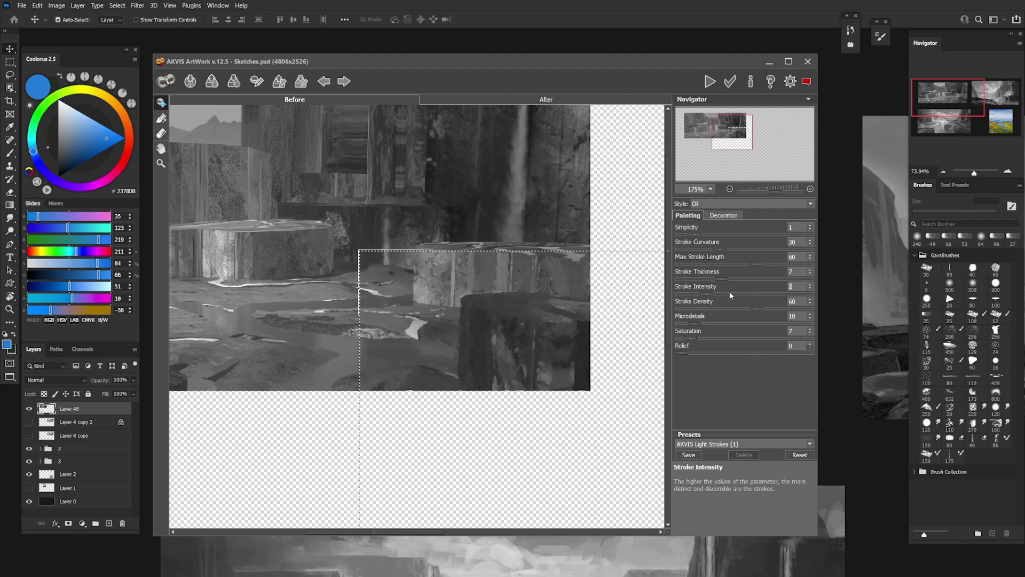
{"action": "left_click", "coordinate": [731, 295]}
{"action": "left_click", "coordinate": [762, 294]}
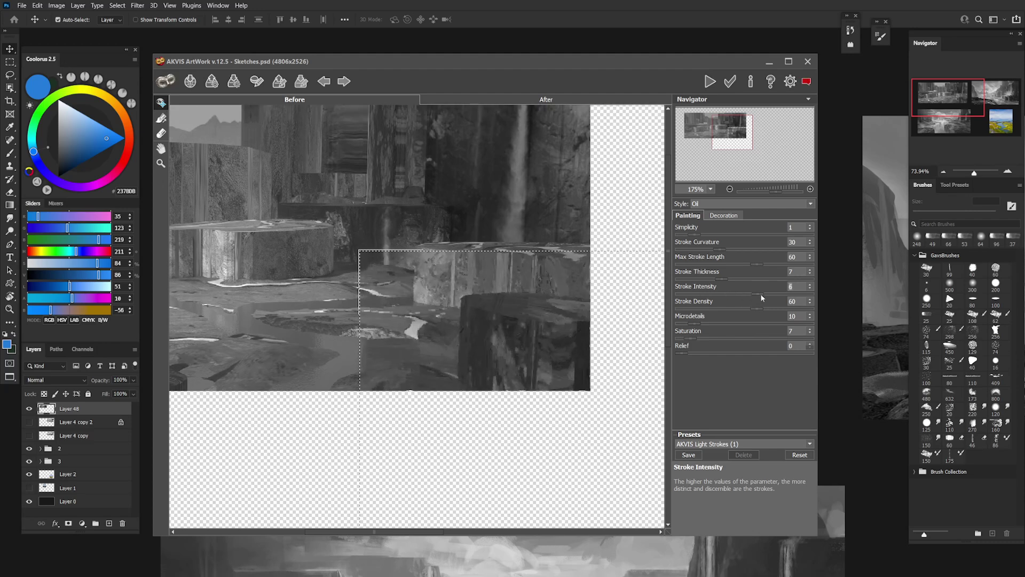
{"action": "left_click", "coordinate": [747, 294]}
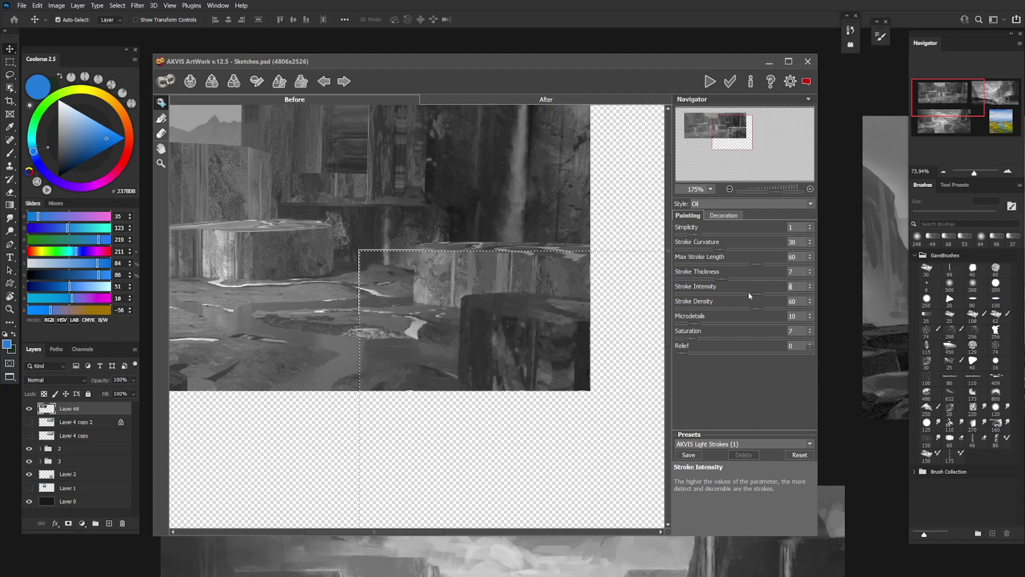
{"action": "left_click_drag", "start_coordinate": [747, 294], "coordinate": [733, 294]}
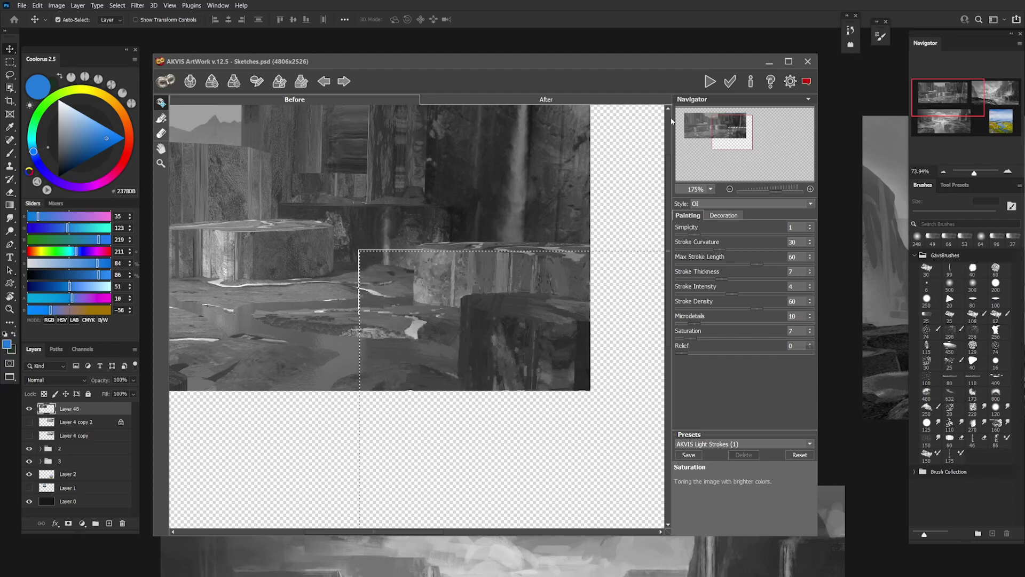
{"action": "left_click", "coordinate": [730, 84]}
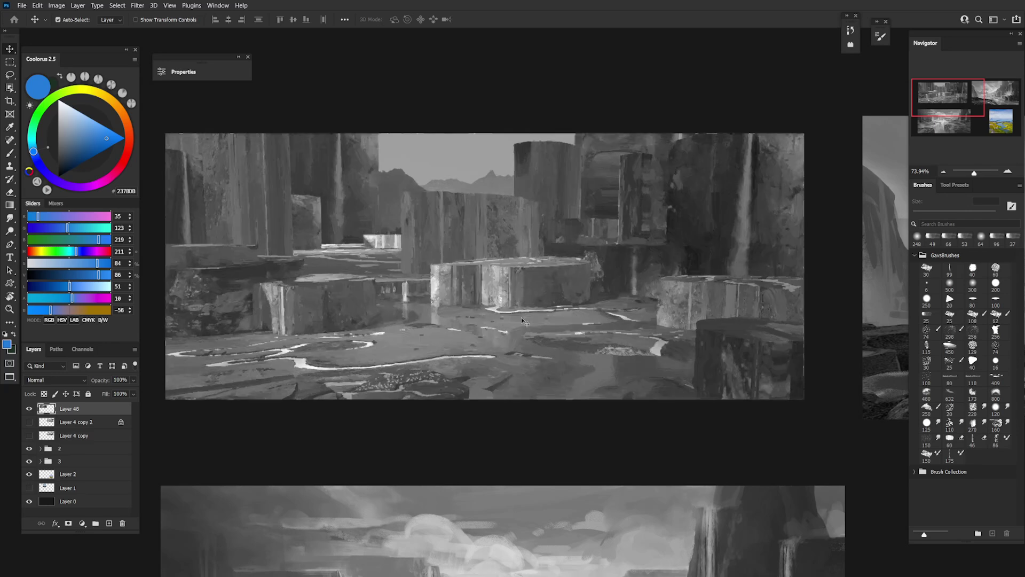
Undo the ArtWork filter and duplicate Layer 48 beneath itself, leaving the upper Layer 48 selected
{"action": "scroll", "coordinate": [550, 323], "scroll_direction": "up", "scroll_amount": 3}
{"action": "scroll", "coordinate": [609, 341], "scroll_direction": "down", "scroll_amount": 5}
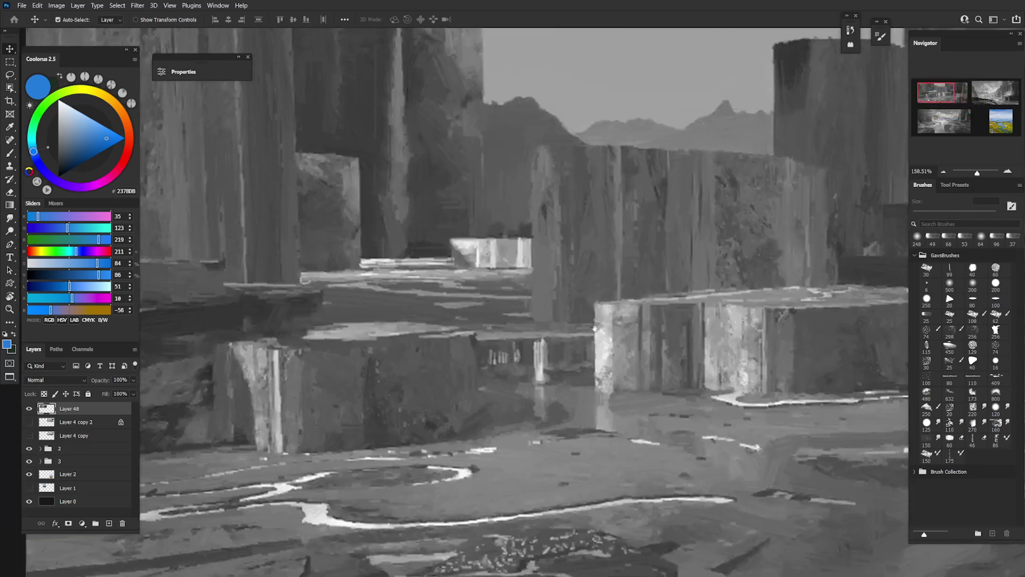
{"action": "scroll", "coordinate": [611, 341], "scroll_direction": "up", "scroll_amount": 2}
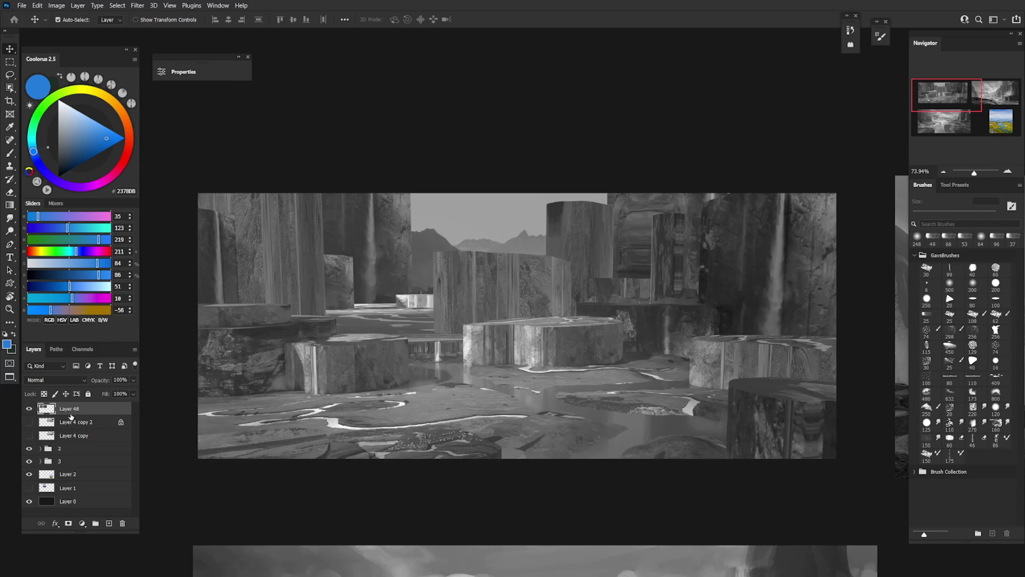
{"action": "left_click_drag", "start_coordinate": [84, 414], "coordinate": [84, 420]}
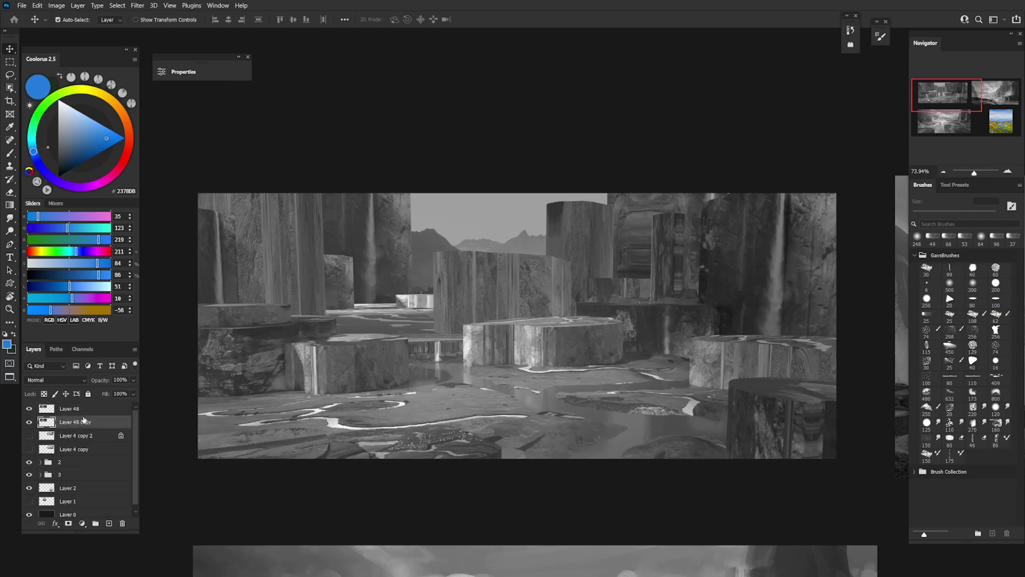
{"action": "left_click", "coordinate": [76, 413]}
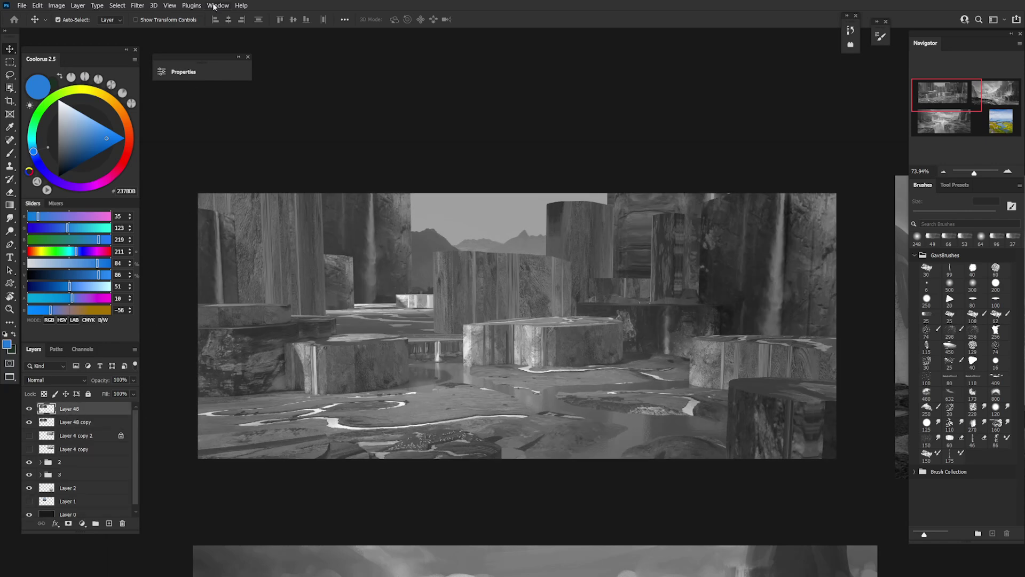
Reapply the last ArtWork filter to the upper Layer 48 and hide the result behind a black layer mask
{"action": "left_click", "coordinate": [138, 6]}
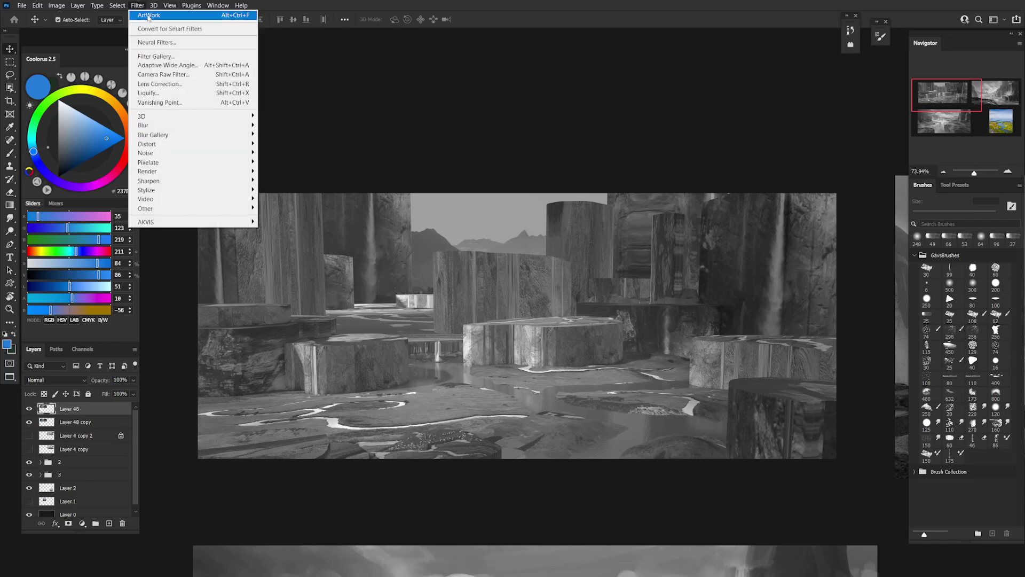
{"action": "left_click", "coordinate": [148, 16]}
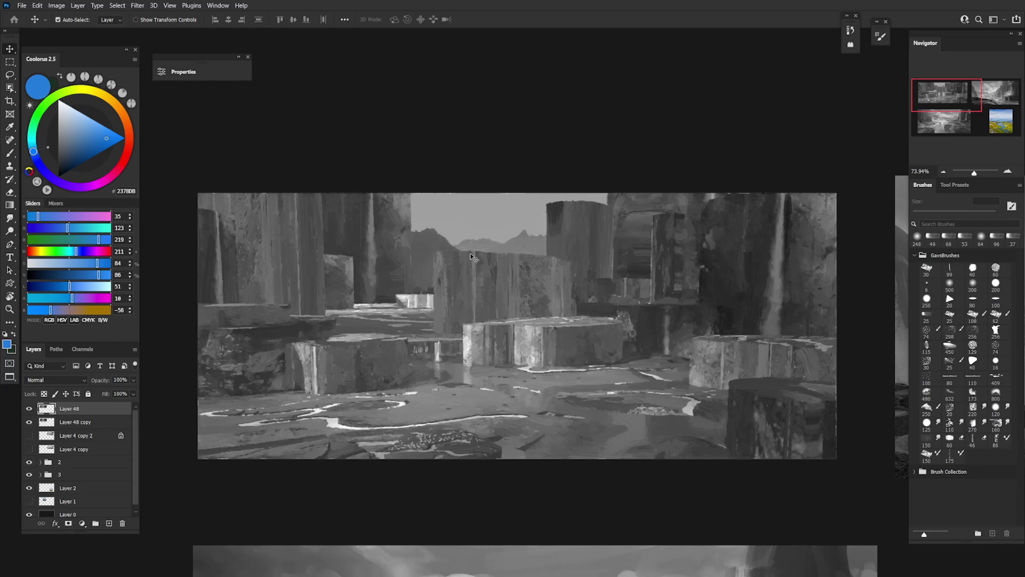
{"action": "left_click", "coordinate": [68, 524]}
{"action": "key", "text": "ctrl+i"}
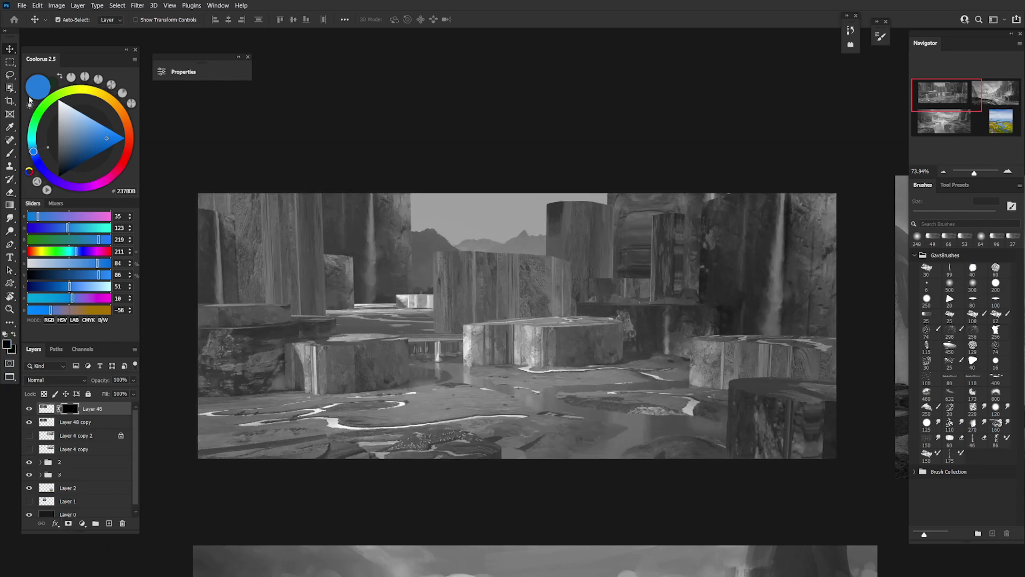
Choose the textured 129 px brush from GavsBrushes, reduce it to 47 px and make white the painting colour
{"action": "scroll", "coordinate": [480, 325], "scroll_direction": "up", "scroll_amount": 5}
{"action": "key", "text": "b"}
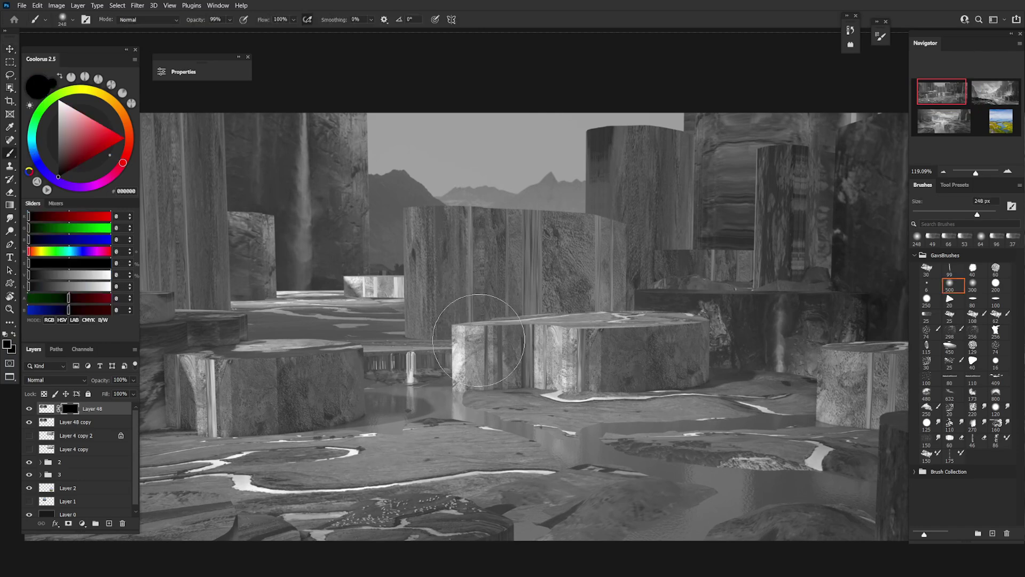
{"action": "left_click", "coordinate": [972, 345]}
{"action": "key", "text": "bracketleft"}
{"action": "key", "text": "bracketleft"}
{"action": "key", "text": "bracketleft"}
{"action": "key", "text": "bracketleft"}
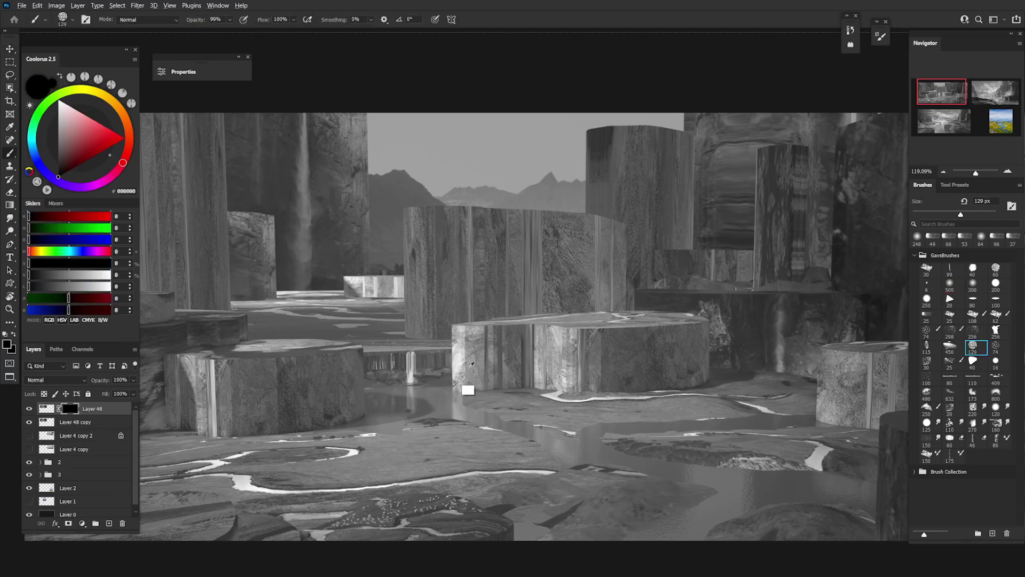
{"action": "key", "text": "x"}
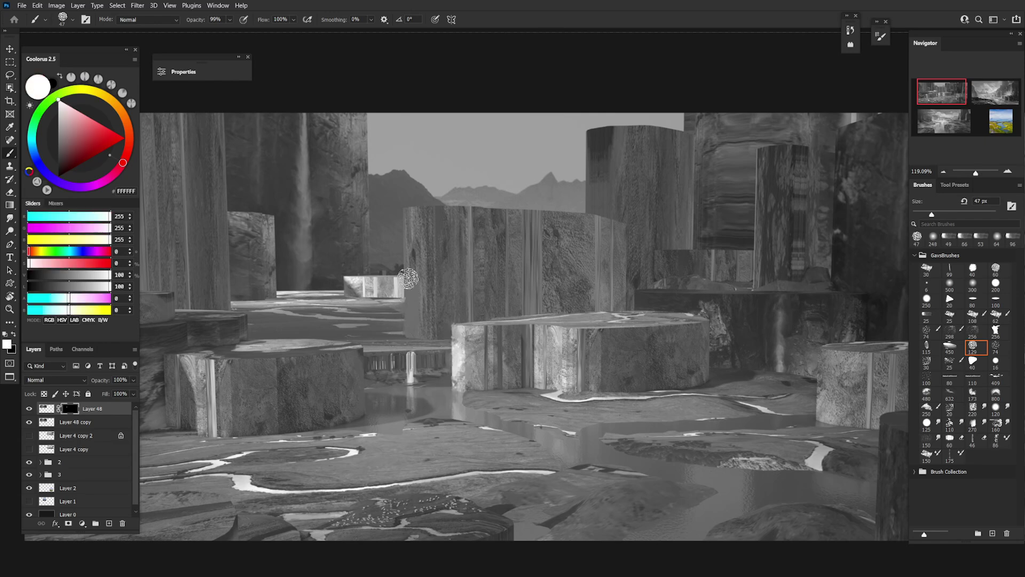
Reveal the filtered strokes on Layer 48's mask around the distant bright block and left waterfall cliff edge, using a 29 px brush
{"action": "scroll", "coordinate": [337, 295], "scroll_direction": "up", "scroll_amount": 5}
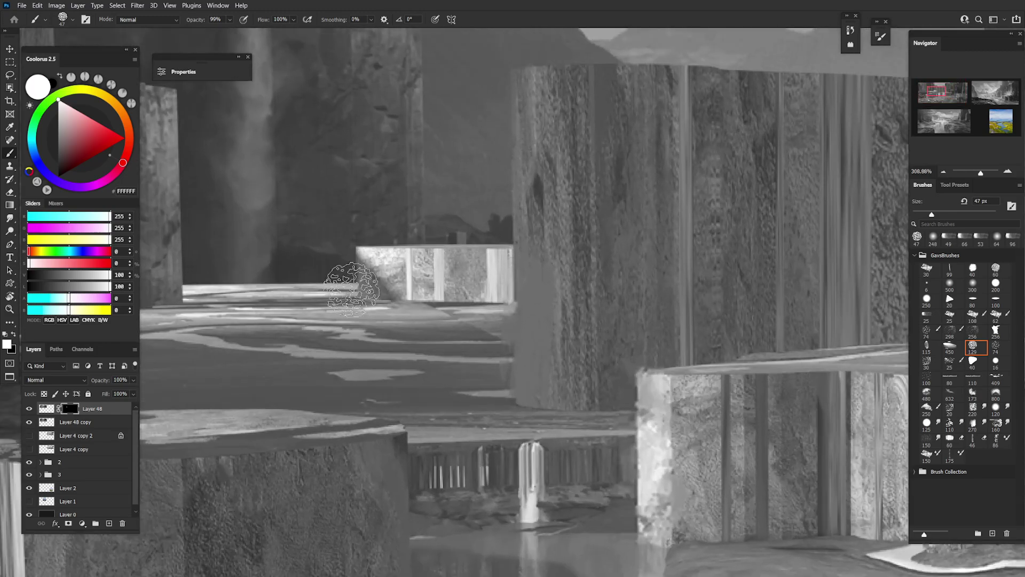
{"action": "mouse_move", "coordinate": [338, 310]}
{"action": "left_mouse_down"}
{"action": "mouse_move", "coordinate": [326, 308]}
{"action": "mouse_move", "coordinate": [377, 379]}
{"action": "left_mouse_up"}
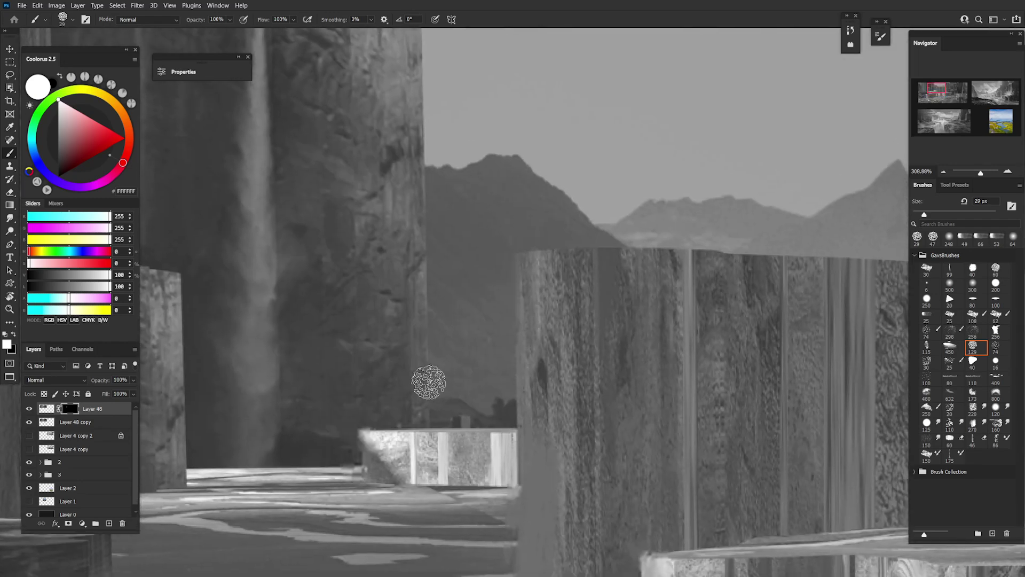
{"action": "left_click_drag", "start_coordinate": [426, 263], "coordinate": [451, 354]}
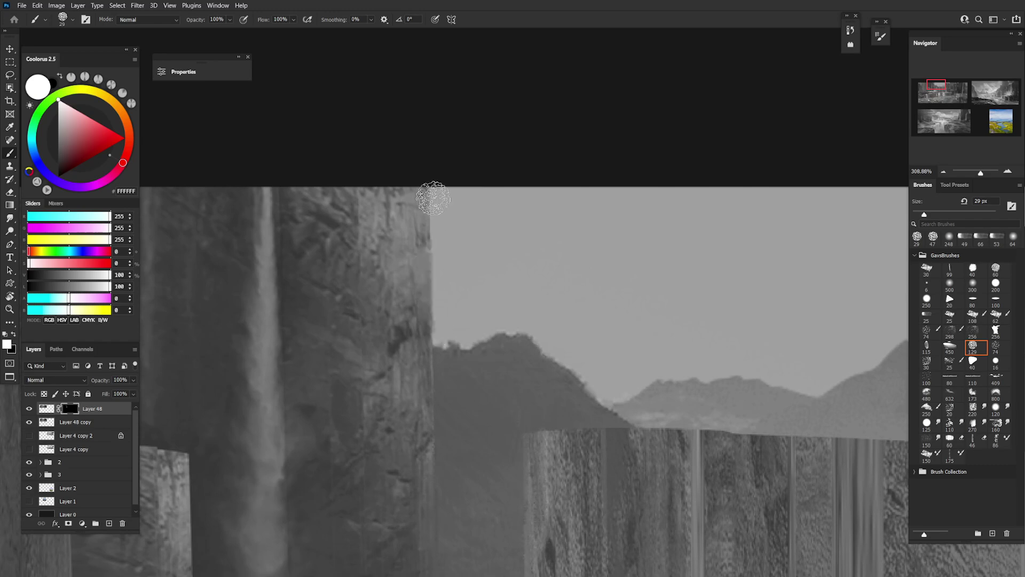
{"action": "left_click_drag", "start_coordinate": [432, 201], "coordinate": [435, 364]}
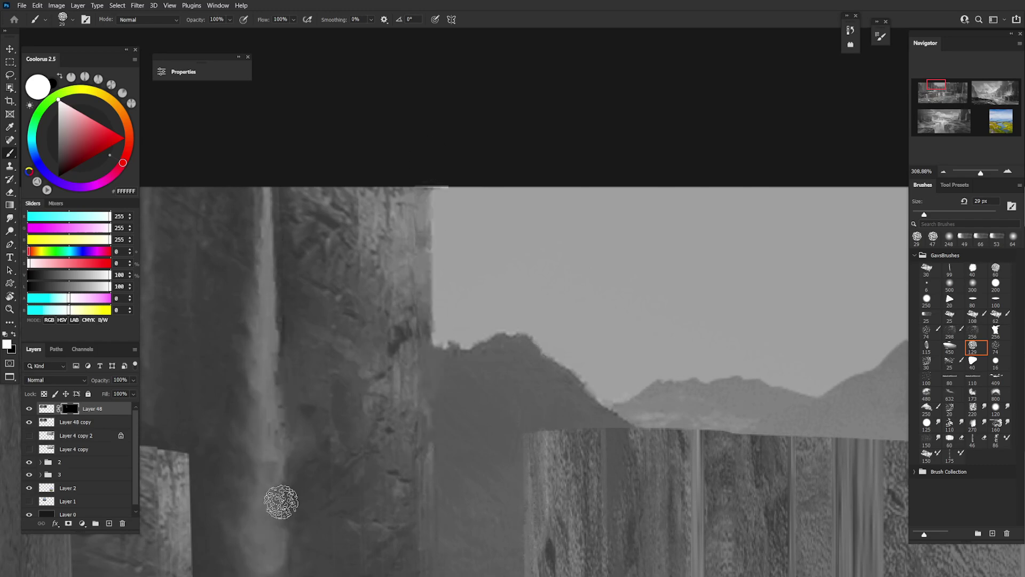
Enlarge the brush to 73 px and paint the mask to reveal the filter on the large central rock blocks
{"action": "scroll", "coordinate": [270, 480], "scroll_direction": "down", "scroll_amount": 6}
{"action": "left_click_drag", "start_coordinate": [533, 488], "coordinate": [455, 303]}
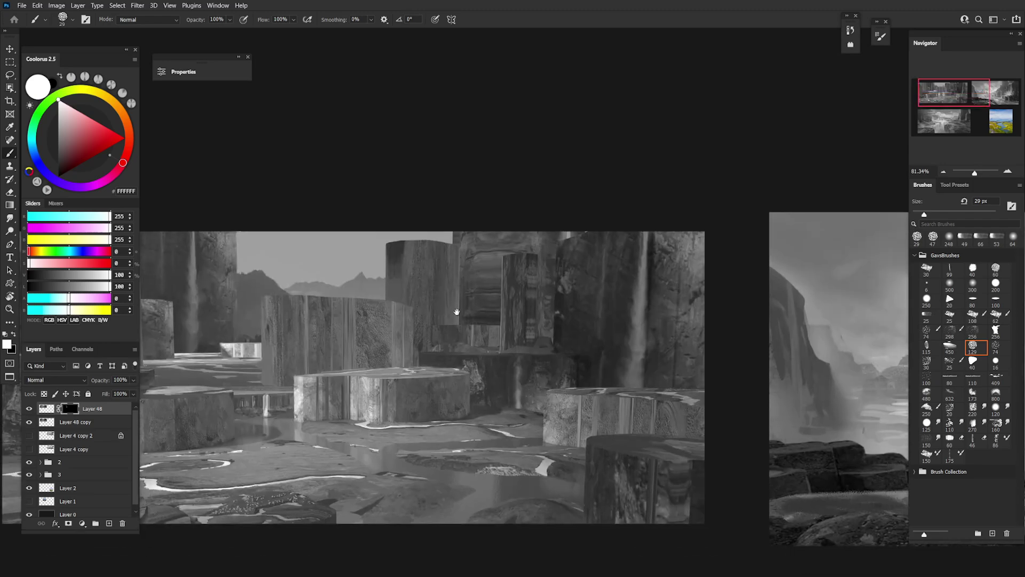
{"action": "scroll", "coordinate": [496, 350], "scroll_direction": "up", "scroll_amount": 3}
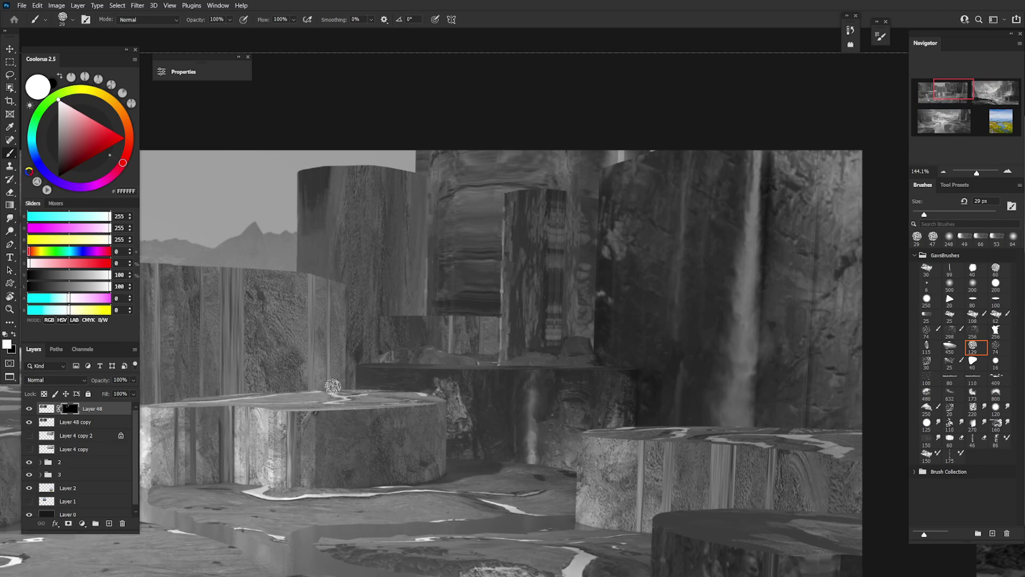
{"action": "key", "text": "bracketright"}
{"action": "key", "text": "bracketright"}
{"action": "key", "text": "bracketright"}
{"action": "key", "text": "bracketright"}
{"action": "left_click_drag", "start_coordinate": [270, 341], "coordinate": [256, 323]}
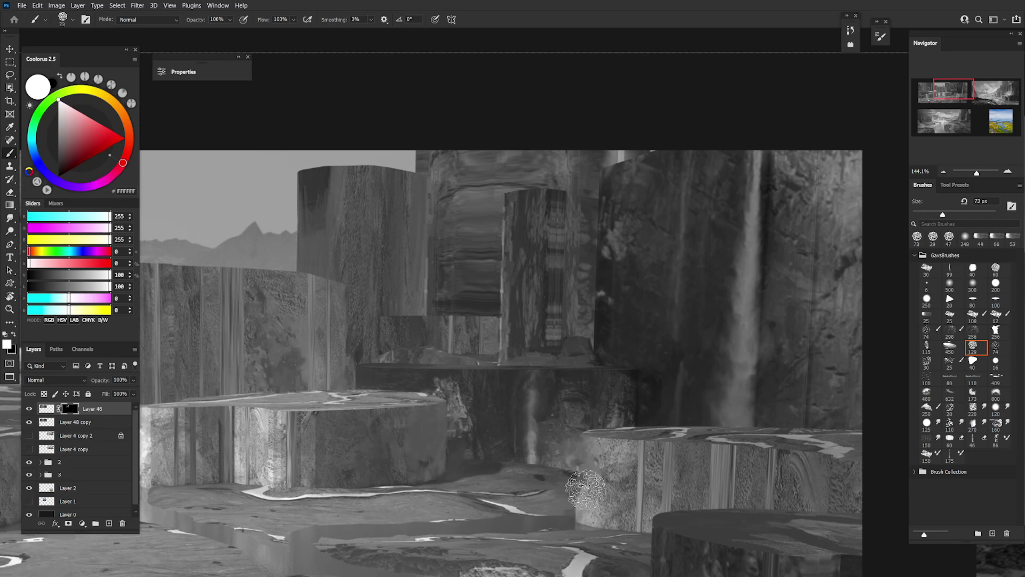
Paint the mask to reveal the filter on the right foreground blocks, the waterfall cliff, the dark pillar and the slab behind it
{"action": "mouse_move", "coordinate": [630, 498]}
{"action": "left_mouse_down"}
{"action": "mouse_move", "coordinate": [610, 495]}
{"action": "mouse_move", "coordinate": [600, 476]}
{"action": "left_mouse_up"}
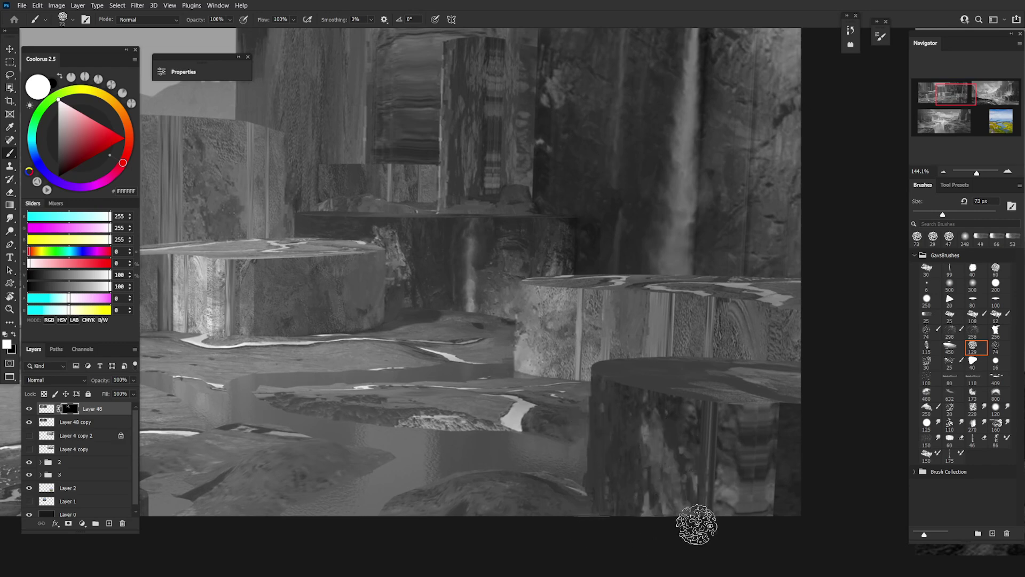
{"action": "mouse_move", "coordinate": [810, 399]}
{"action": "left_mouse_down"}
{"action": "mouse_move", "coordinate": [775, 451]}
{"action": "mouse_move", "coordinate": [778, 418]}
{"action": "mouse_move", "coordinate": [790, 440]}
{"action": "mouse_move", "coordinate": [771, 481]}
{"action": "left_mouse_up"}
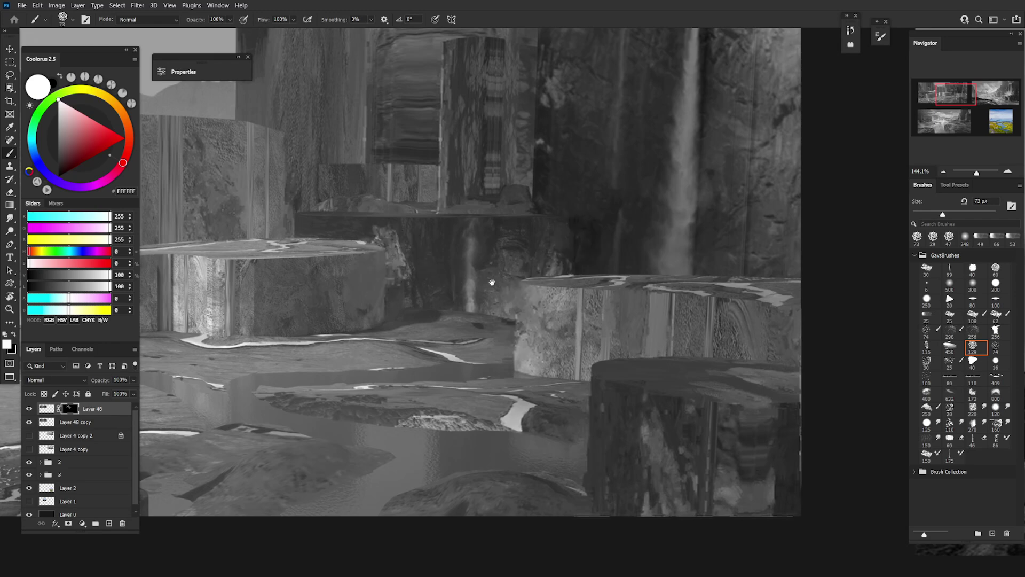
{"action": "left_click_drag", "start_coordinate": [488, 281], "coordinate": [504, 378]}
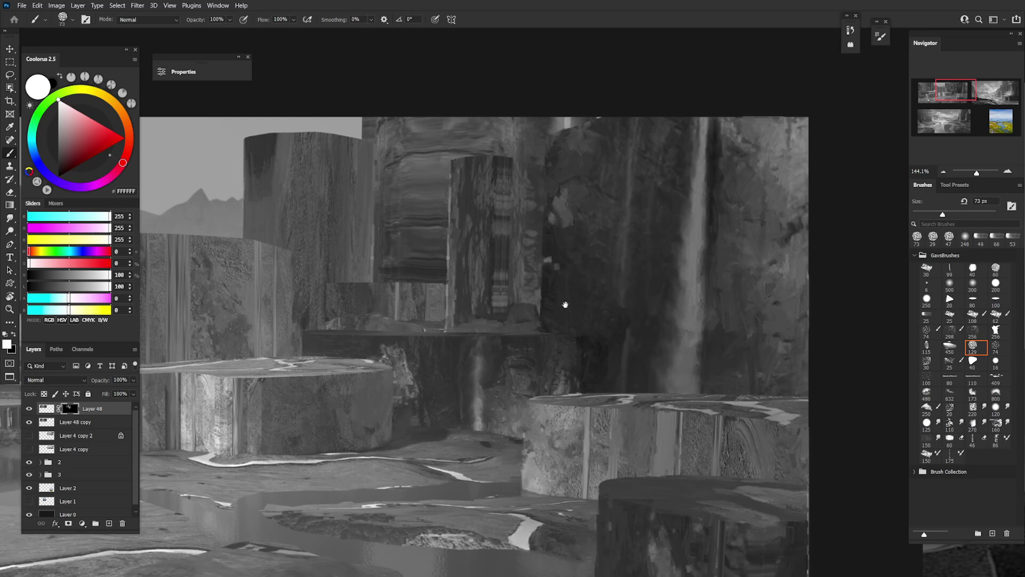
{"action": "left_click_drag", "start_coordinate": [566, 305], "coordinate": [769, 285]}
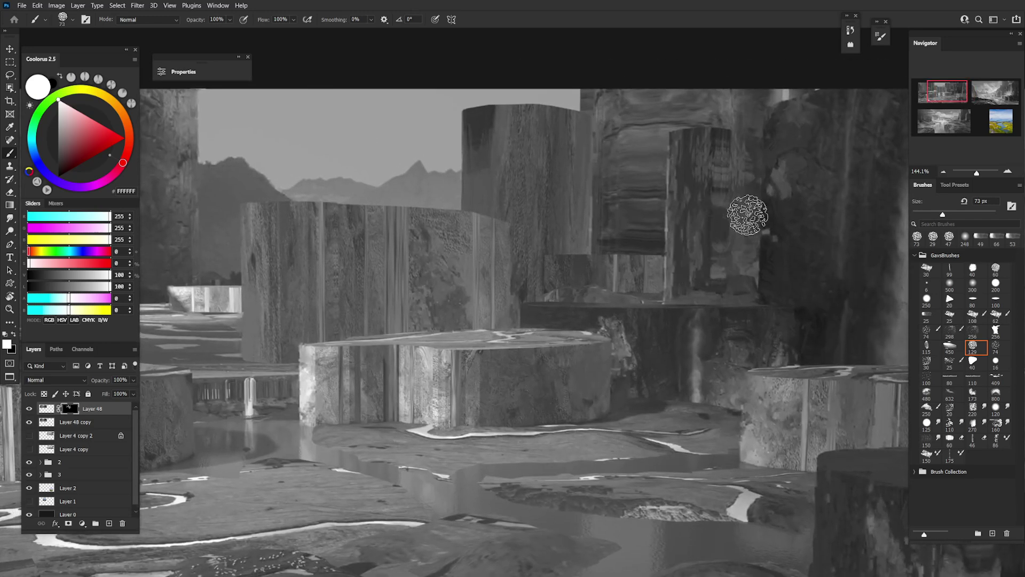
{"action": "mouse_move", "coordinate": [747, 215]}
{"action": "left_mouse_down"}
{"action": "mouse_move", "coordinate": [709, 146]}
{"action": "mouse_move", "coordinate": [750, 133]}
{"action": "mouse_move", "coordinate": [651, 125]}
{"action": "mouse_move", "coordinate": [622, 109]}
{"action": "left_mouse_up"}
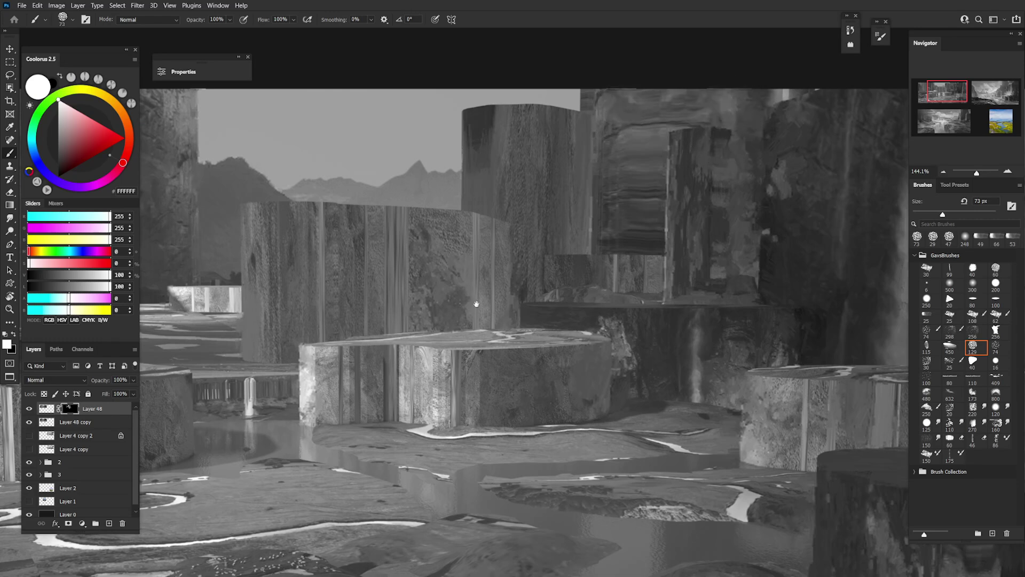
Paint the mask to reveal the filter across the foreground rocks and the dark stone ledges on the scene's left side
{"action": "left_click_drag", "start_coordinate": [477, 304], "coordinate": [783, 194]}
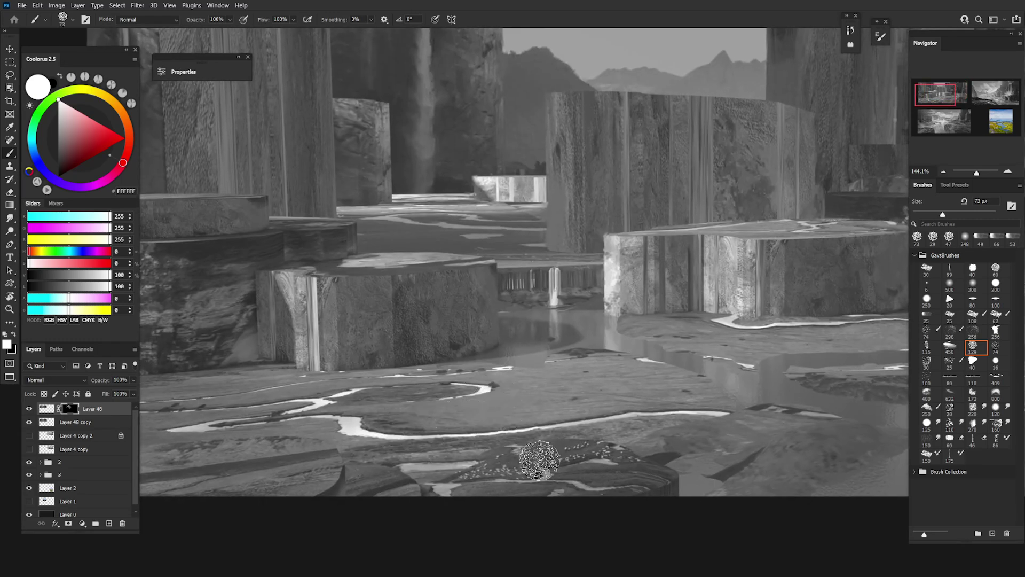
{"action": "mouse_move", "coordinate": [341, 483]}
{"action": "left_mouse_down"}
{"action": "mouse_move", "coordinate": [507, 421]}
{"action": "mouse_move", "coordinate": [575, 417]}
{"action": "left_mouse_up"}
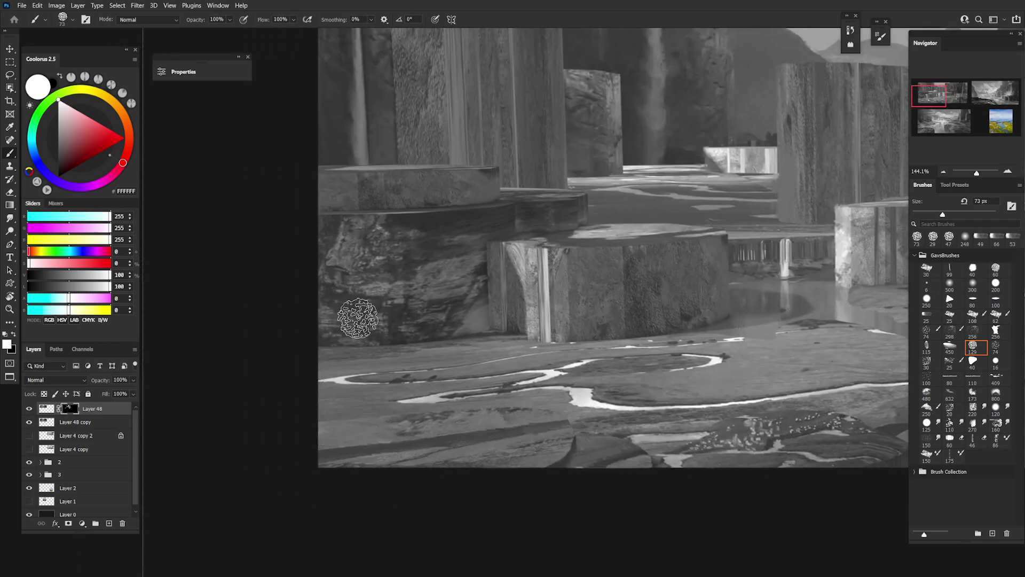
{"action": "mouse_move", "coordinate": [427, 203]}
{"action": "left_mouse_down"}
{"action": "mouse_move", "coordinate": [427, 368]}
{"action": "mouse_move", "coordinate": [399, 399]}
{"action": "left_mouse_up"}
Hide Layer 48 to compare the painting with and without the masked filter effect
{"action": "scroll", "coordinate": [393, 343], "scroll_direction": "down", "scroll_amount": 3}
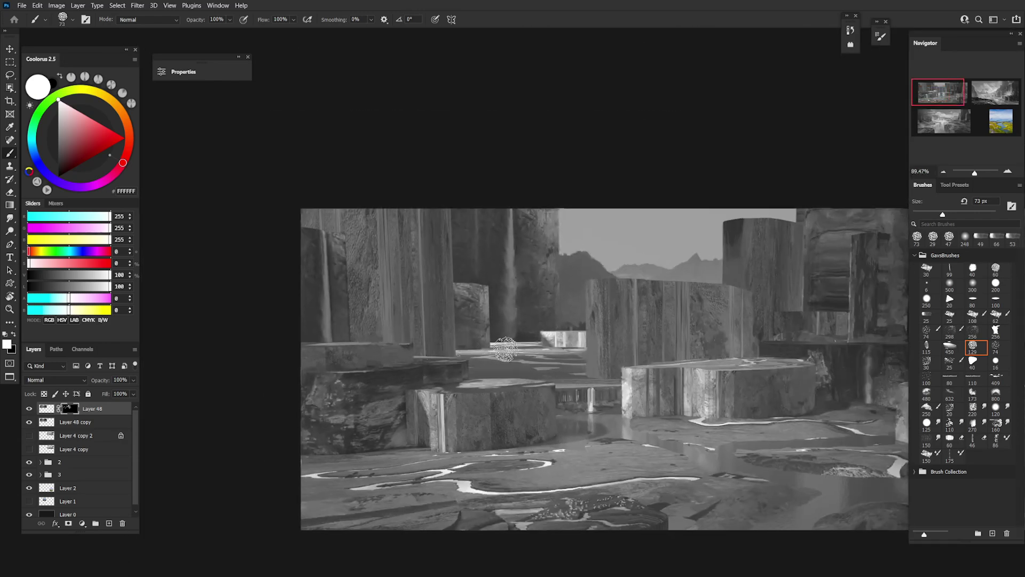
{"action": "scroll", "coordinate": [726, 361], "scroll_direction": "down", "scroll_amount": 5}
{"action": "scroll", "coordinate": [629, 361], "scroll_direction": "up", "scroll_amount": 4}
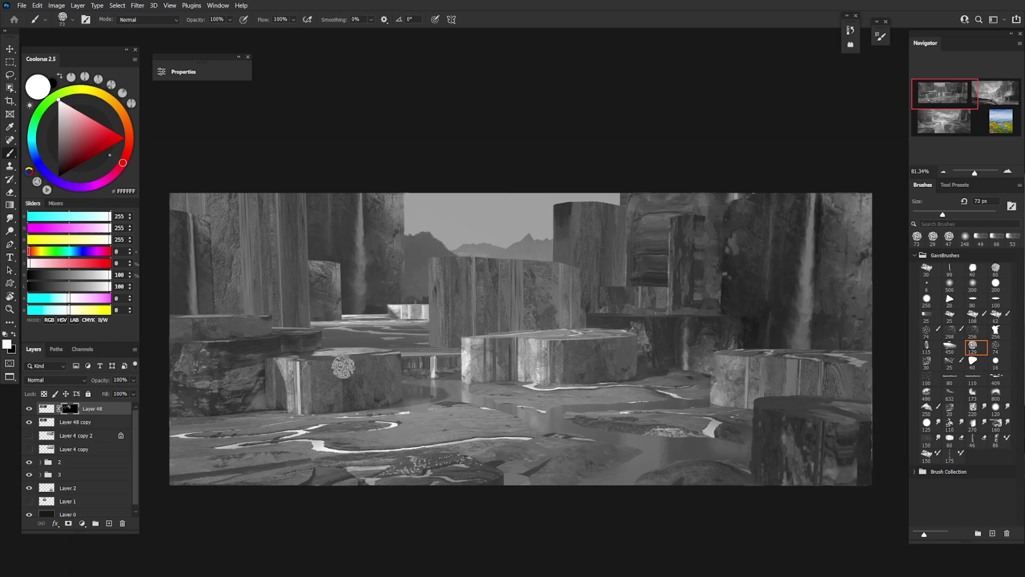
{"action": "left_click", "coordinate": [31, 411]}
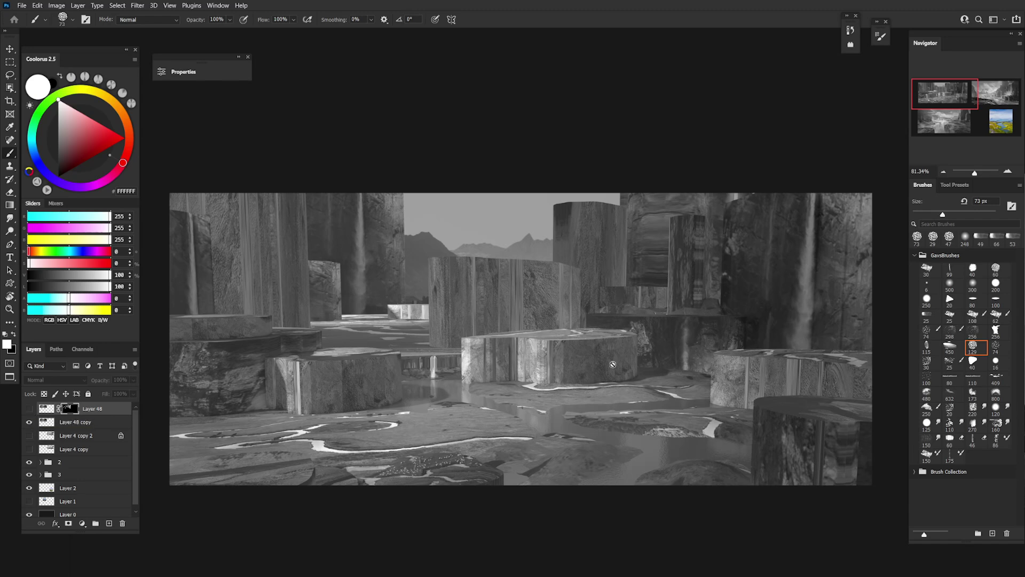
{"action": "scroll", "coordinate": [564, 363], "scroll_direction": "up", "scroll_amount": 2}
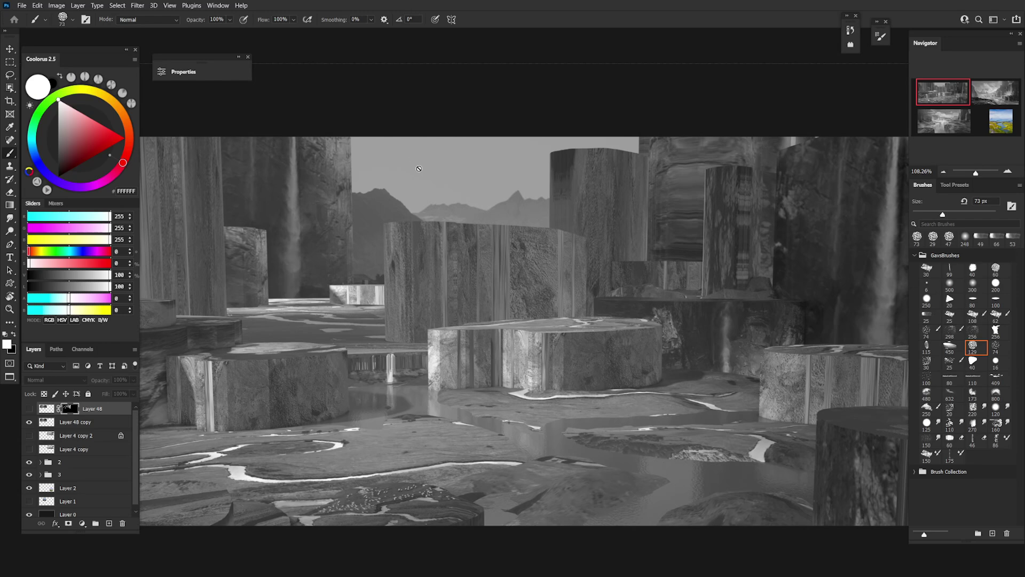
Apply a Gaussian Blur with a 0.6 pixel radius to Layer 48 copy
{"action": "left_click", "coordinate": [138, 6]}
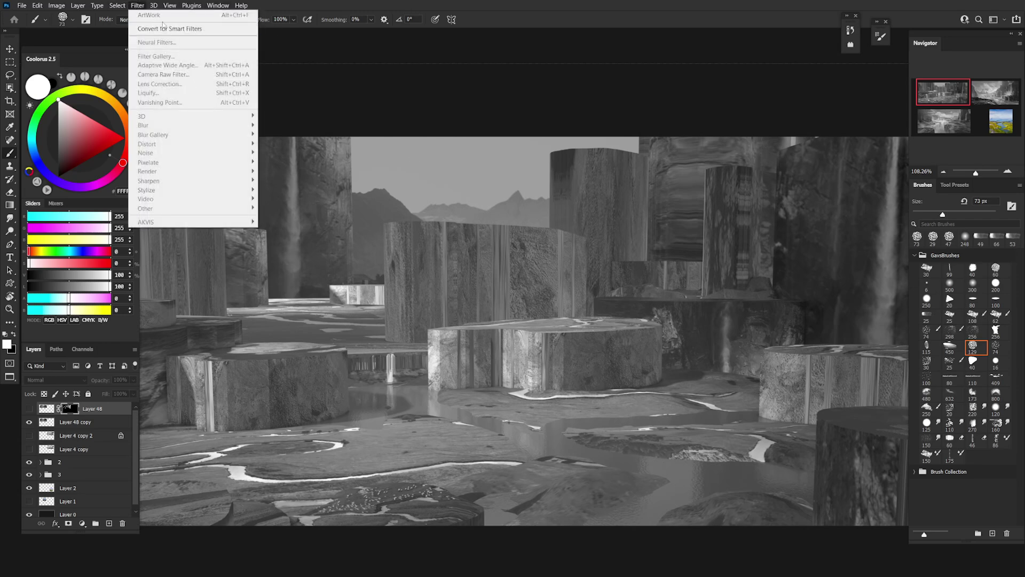
{"action": "left_click", "coordinate": [53, 415]}
{"action": "left_click", "coordinate": [99, 425]}
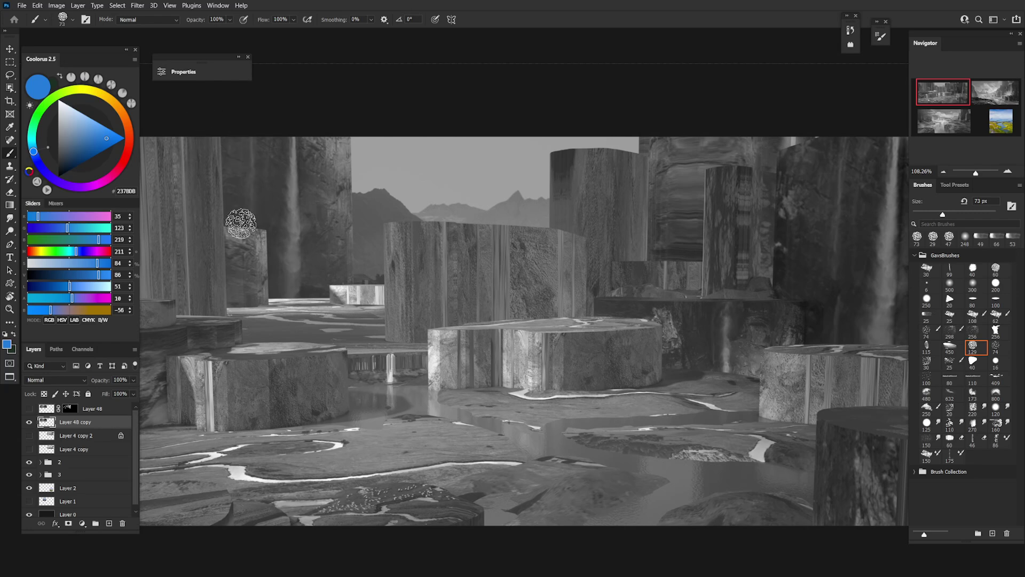
{"action": "left_click", "coordinate": [137, 5]}
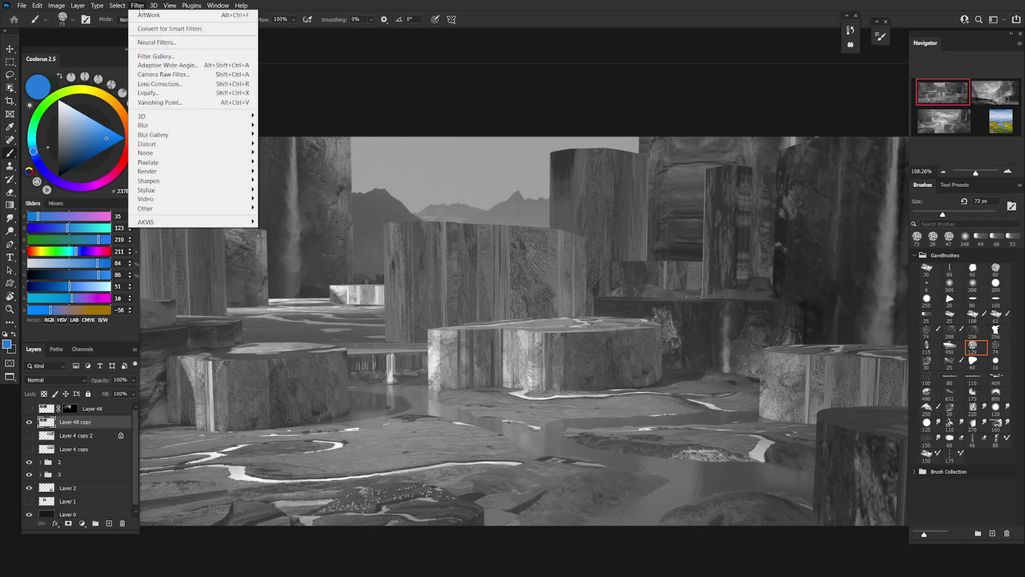
{"action": "mouse_move", "coordinate": [165, 130]}
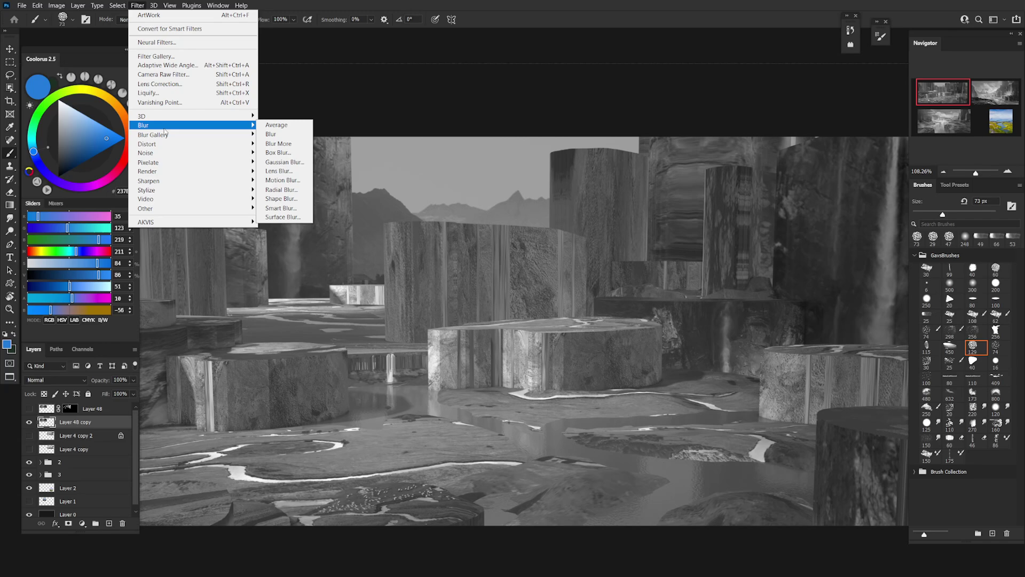
{"action": "left_click", "coordinate": [285, 161]}
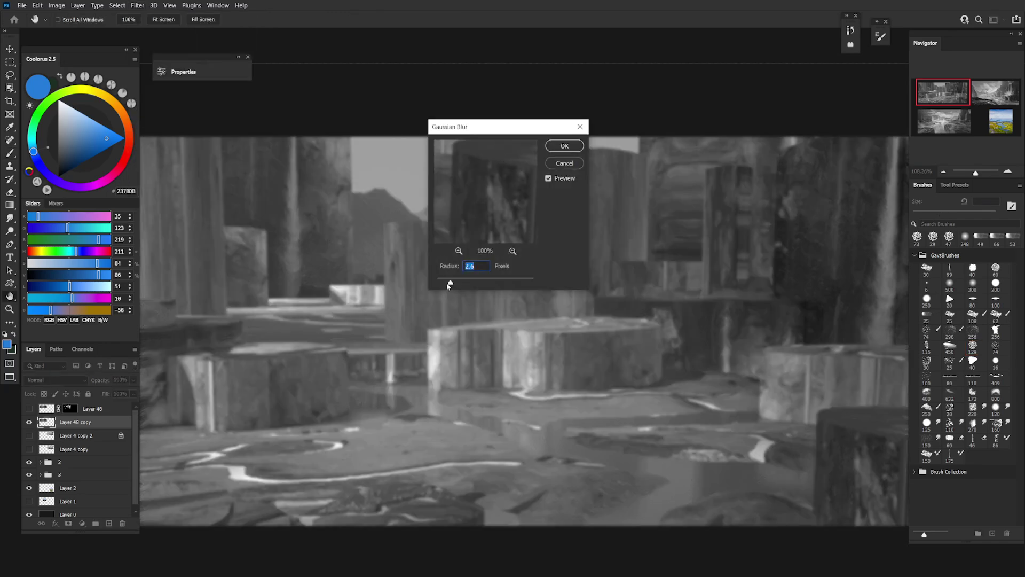
{"action": "left_click_drag", "start_coordinate": [442, 285], "coordinate": [439, 285]}
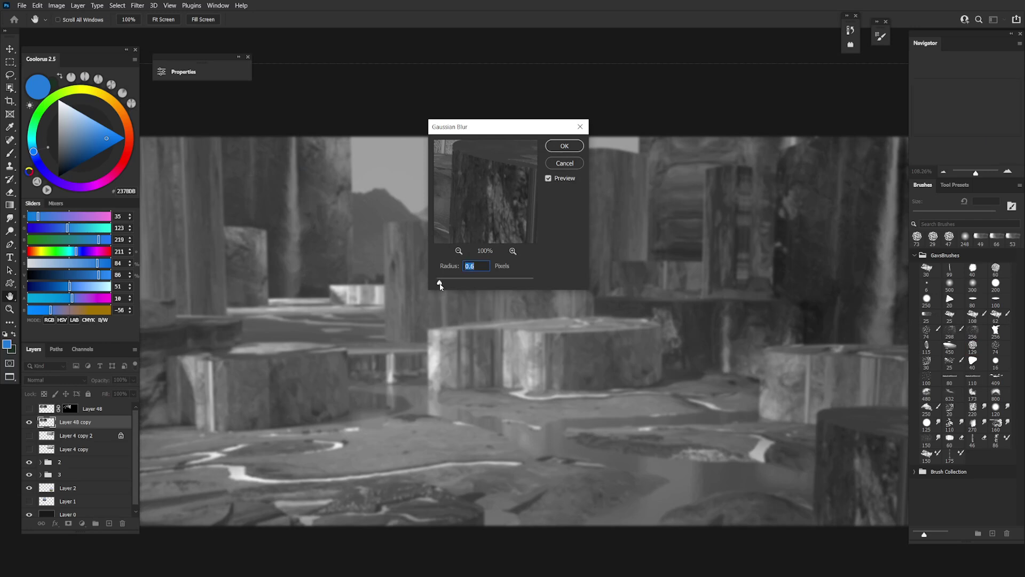
{"action": "left_click", "coordinate": [564, 146]}
Examine the rock textures at several magnifications and compare the painting with Layer 48 shown and hidden
{"action": "key", "text": "b"}
{"action": "scroll", "coordinate": [455, 252], "scroll_direction": "up", "scroll_amount": 3}
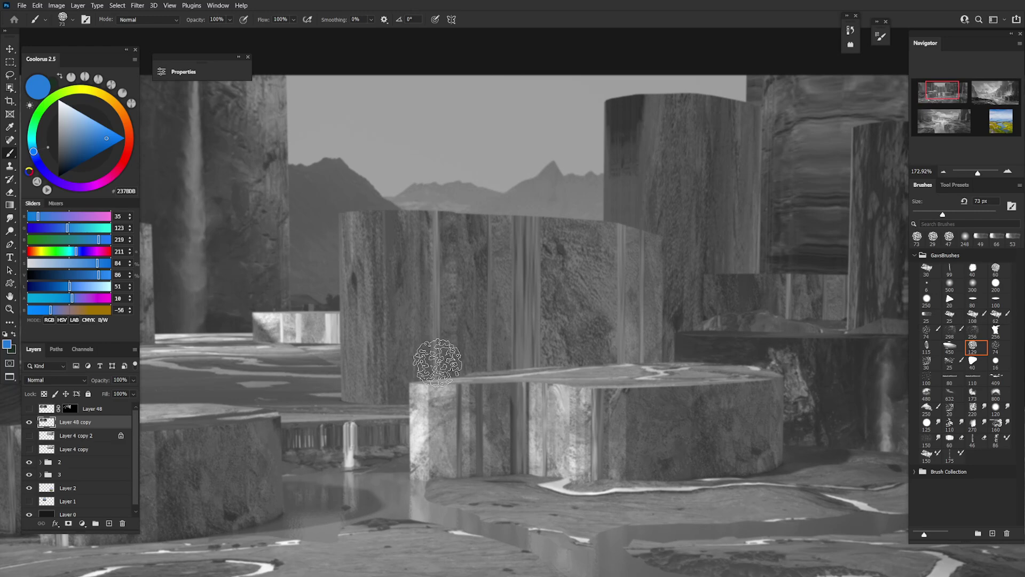
{"action": "scroll", "coordinate": [427, 368], "scroll_direction": "down", "scroll_amount": 3}
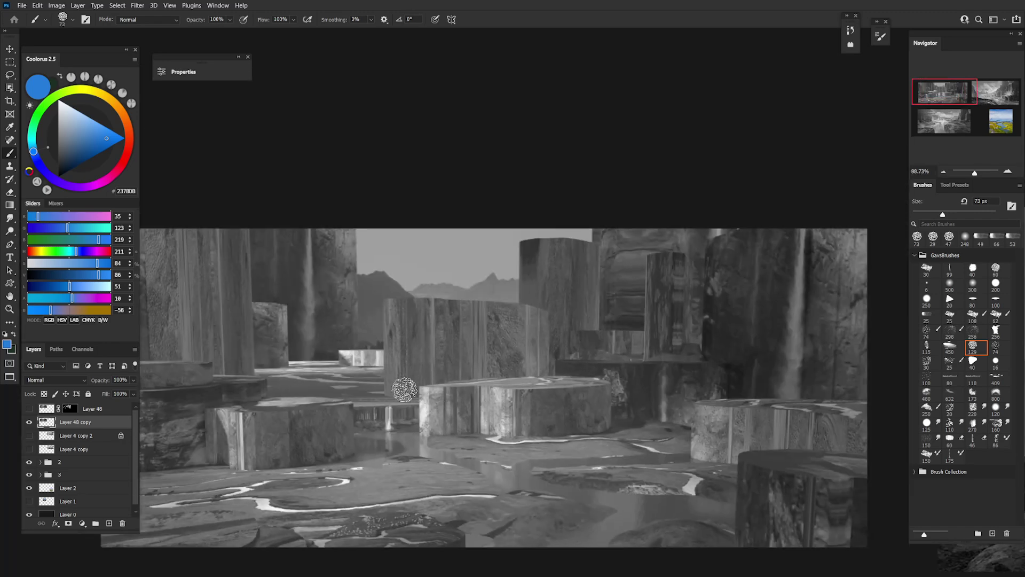
{"action": "scroll", "coordinate": [404, 389], "scroll_direction": "up", "scroll_amount": 2}
{"action": "scroll", "coordinate": [409, 368], "scroll_direction": "up", "scroll_amount": 1}
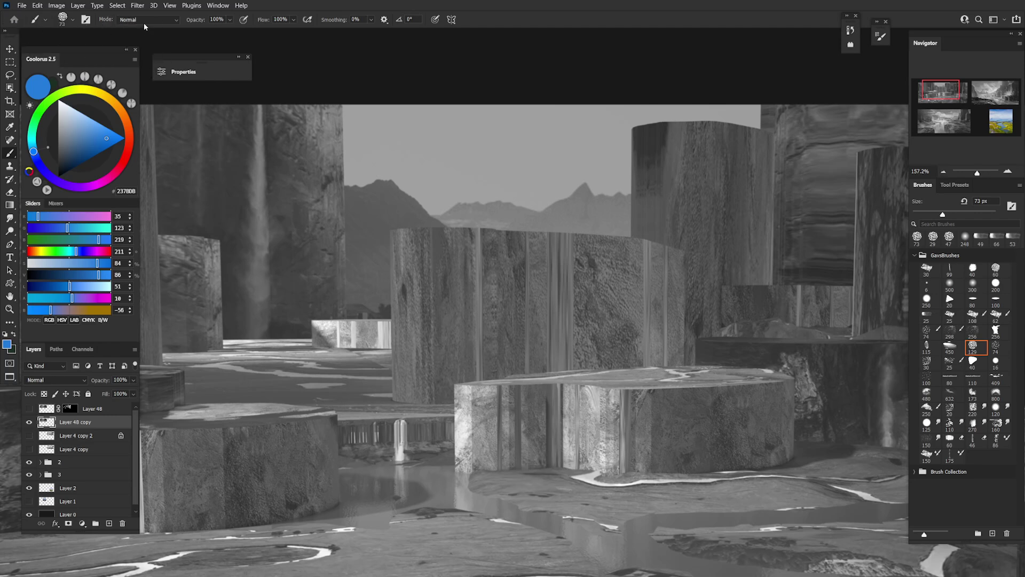
{"action": "left_click", "coordinate": [136, 6]}
{"action": "left_click", "coordinate": [82, 422]}
{"action": "key", "text": "ctrl+comma"}
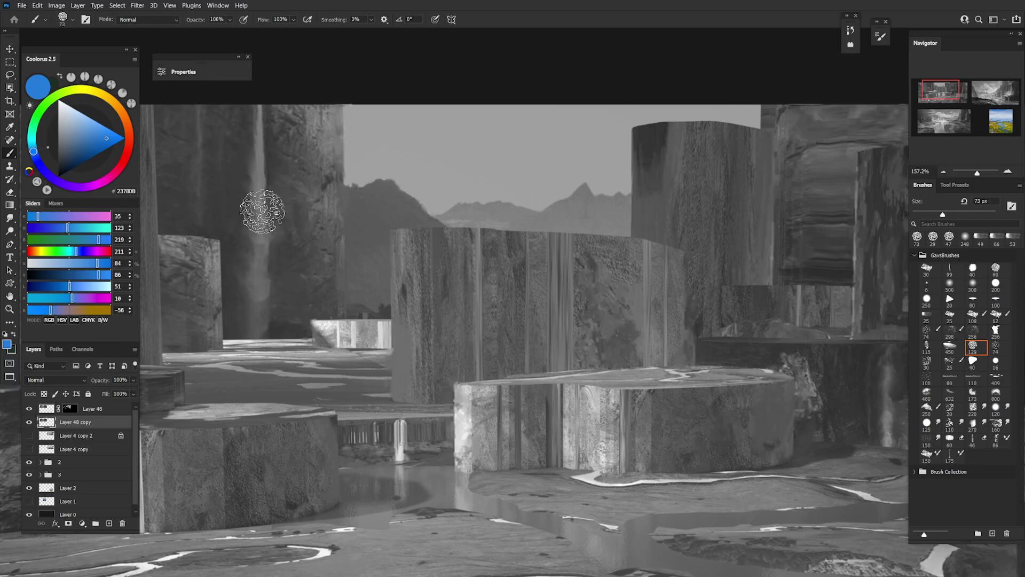
{"action": "key", "text": "ctrl+comma"}
Duplicate Layer 48 copy directly above itself, keeping the masked Layer 48 hidden
{"action": "left_click", "coordinate": [171, 5]}
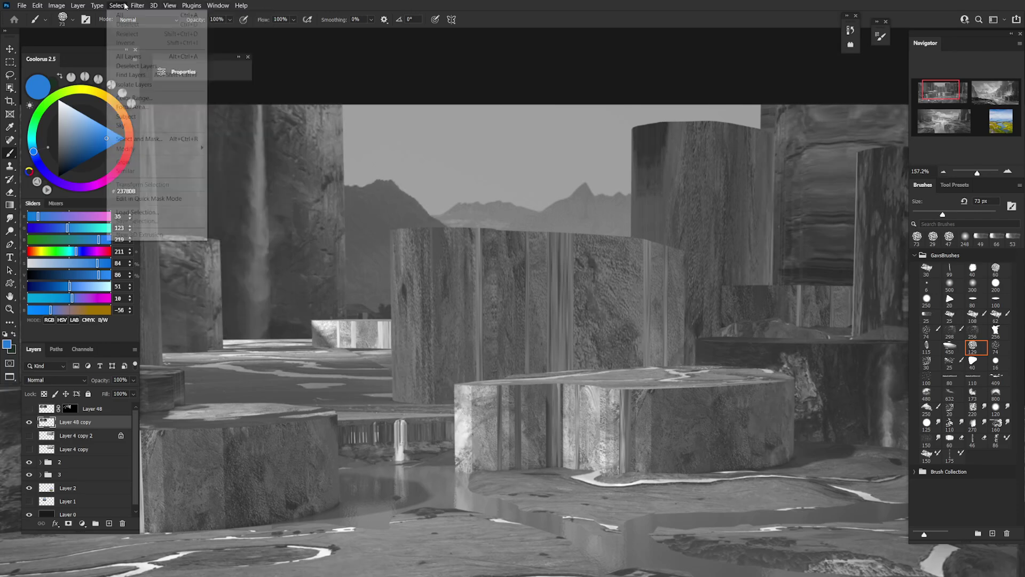
{"action": "mouse_move", "coordinate": [133, 8]}
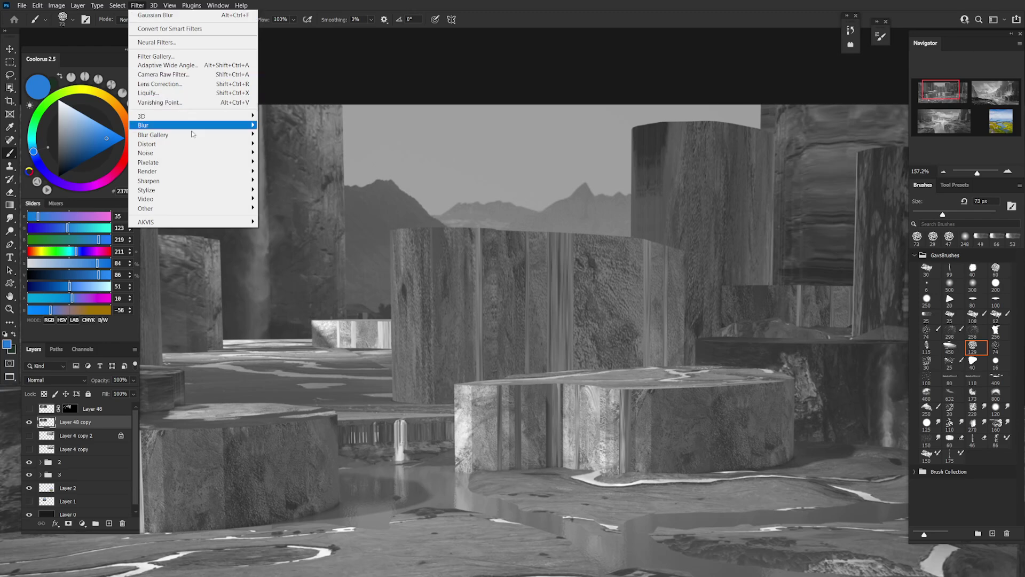
{"action": "mouse_move", "coordinate": [186, 155]}
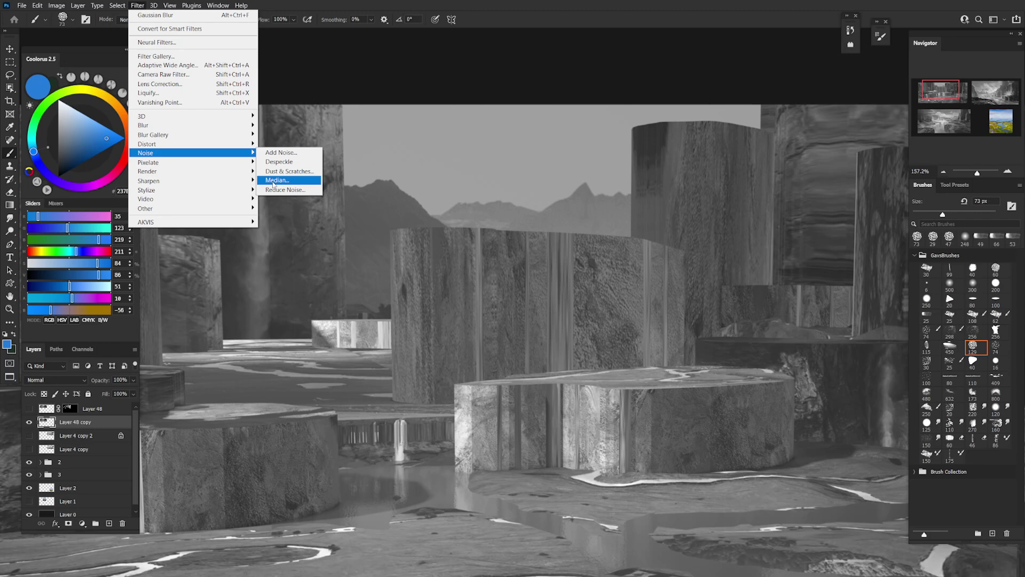
{"action": "left_click", "coordinate": [76, 426]}
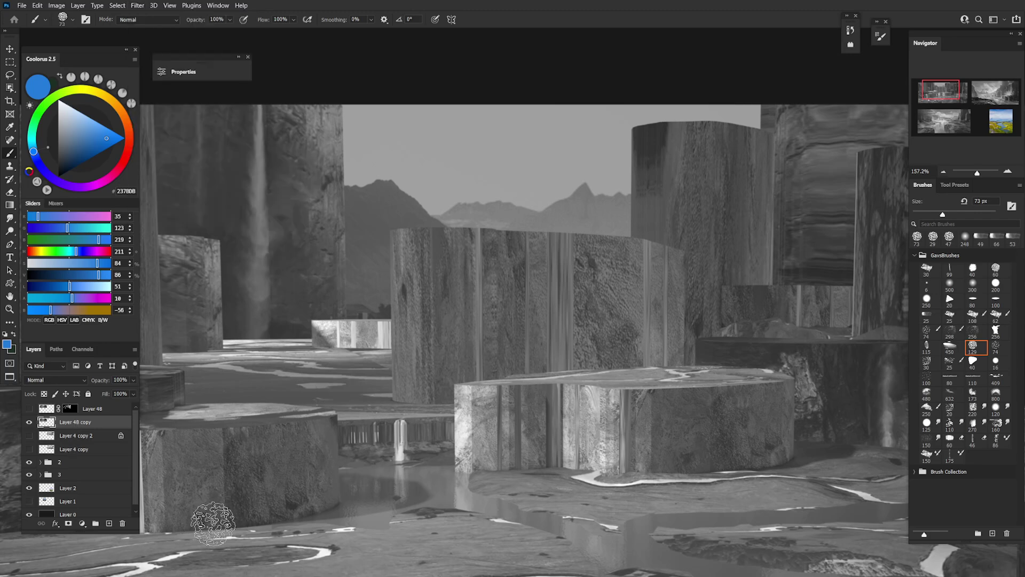
{"action": "left_click_drag", "start_coordinate": [77, 426], "coordinate": [78, 419]}
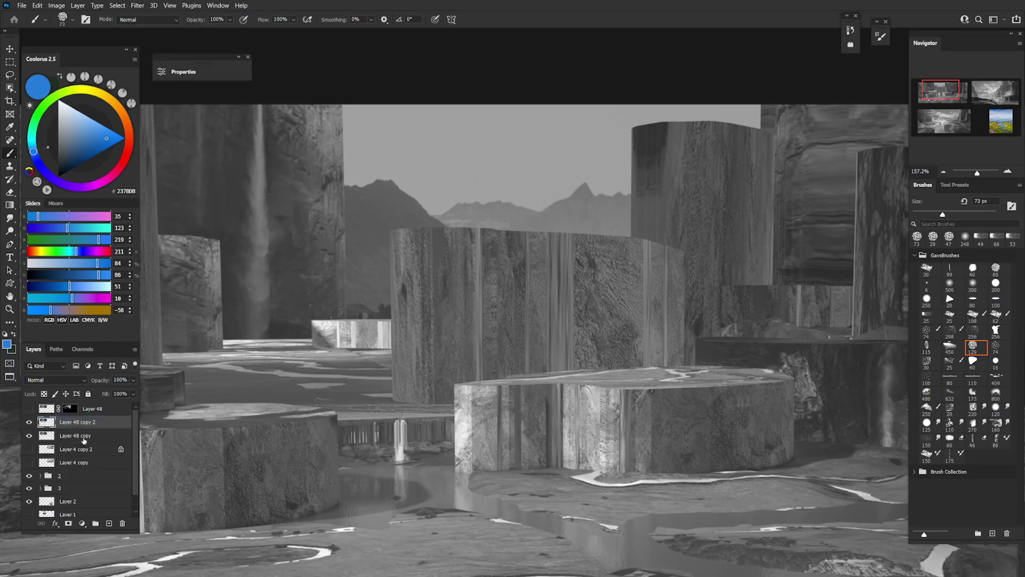
Apply a Median noise filter with a 1 pixel radius to Layer 48 copy 2
{"action": "scroll", "coordinate": [458, 331], "scroll_direction": "up", "scroll_amount": 1}
{"action": "left_click", "coordinate": [140, 6]}
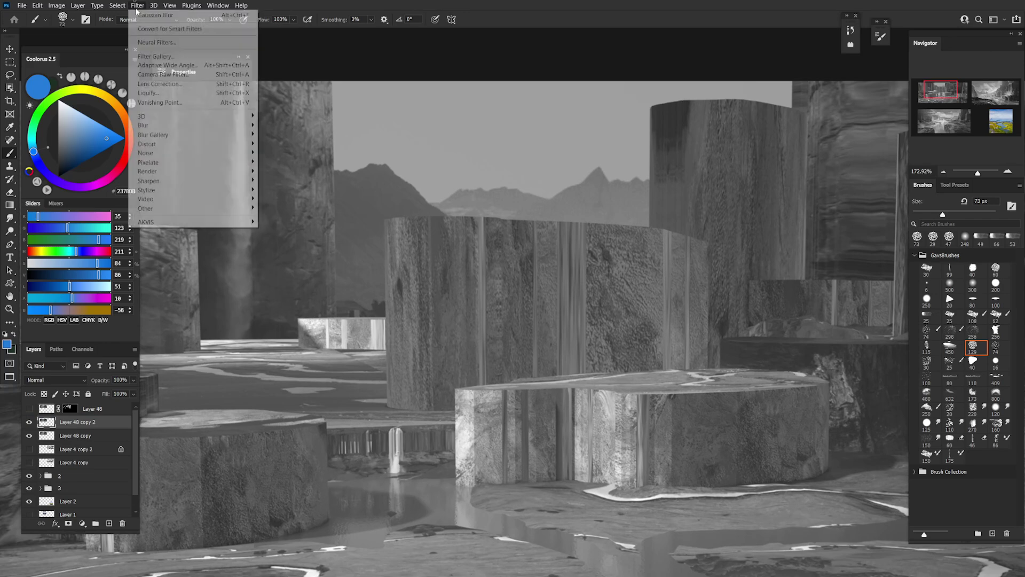
{"action": "mouse_move", "coordinate": [174, 154]}
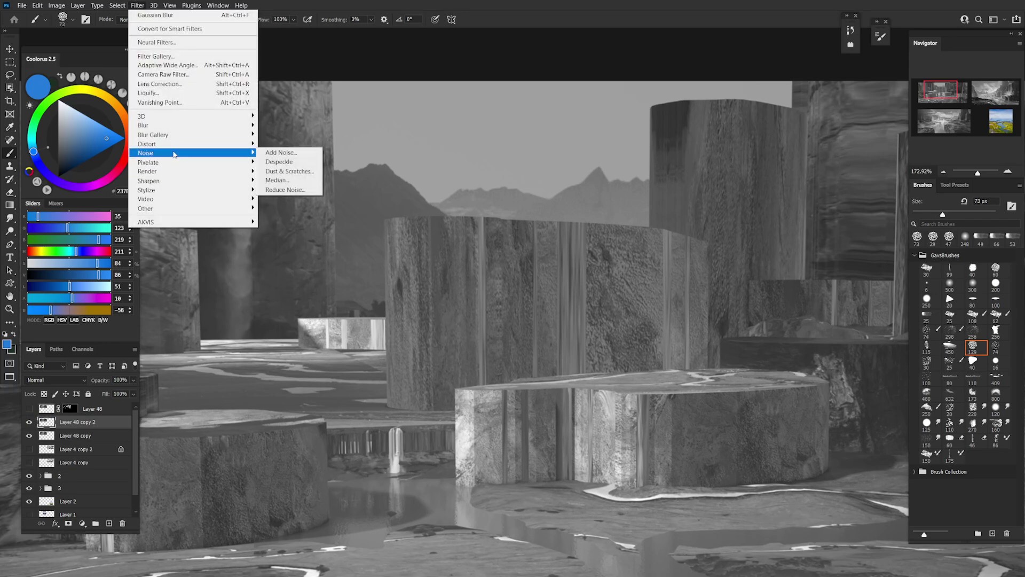
{"action": "left_click", "coordinate": [277, 181]}
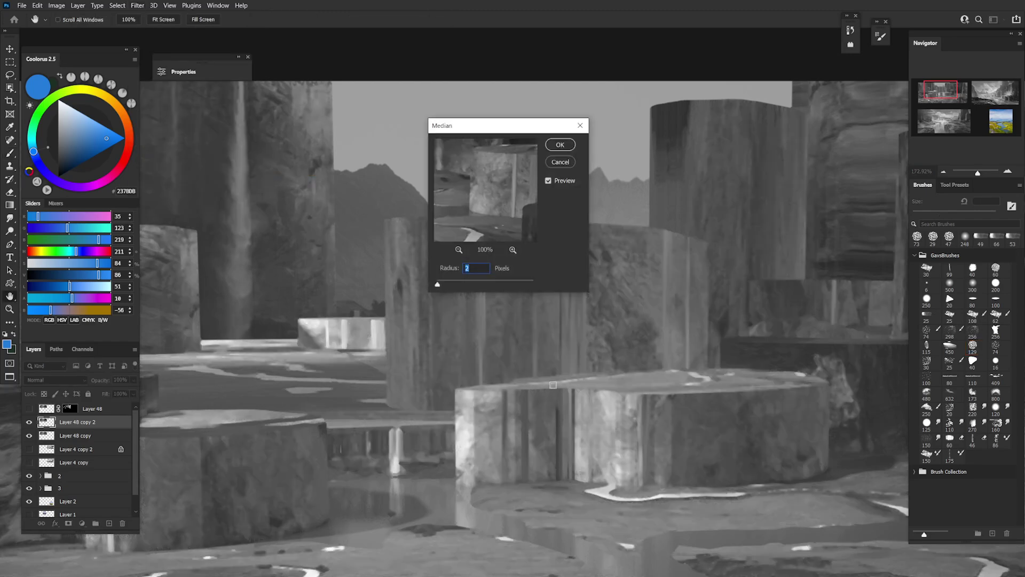
{"action": "left_click_drag", "start_coordinate": [509, 128], "coordinate": [633, 55]}
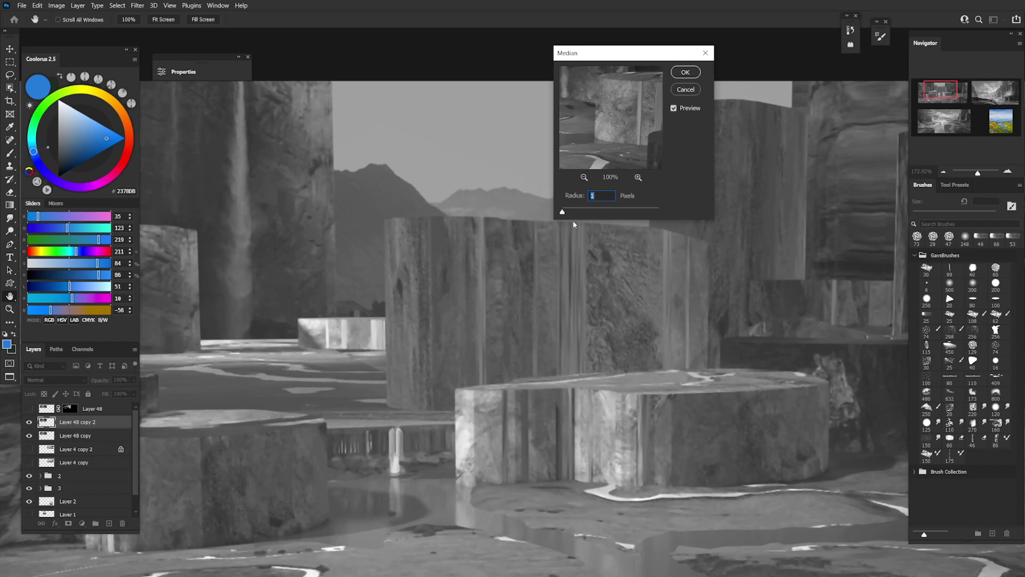
{"action": "key", "text": "Return"}
{"action": "key", "text": "b"}
{"action": "scroll", "coordinate": [399, 240], "scroll_direction": "down", "scroll_amount": 4}
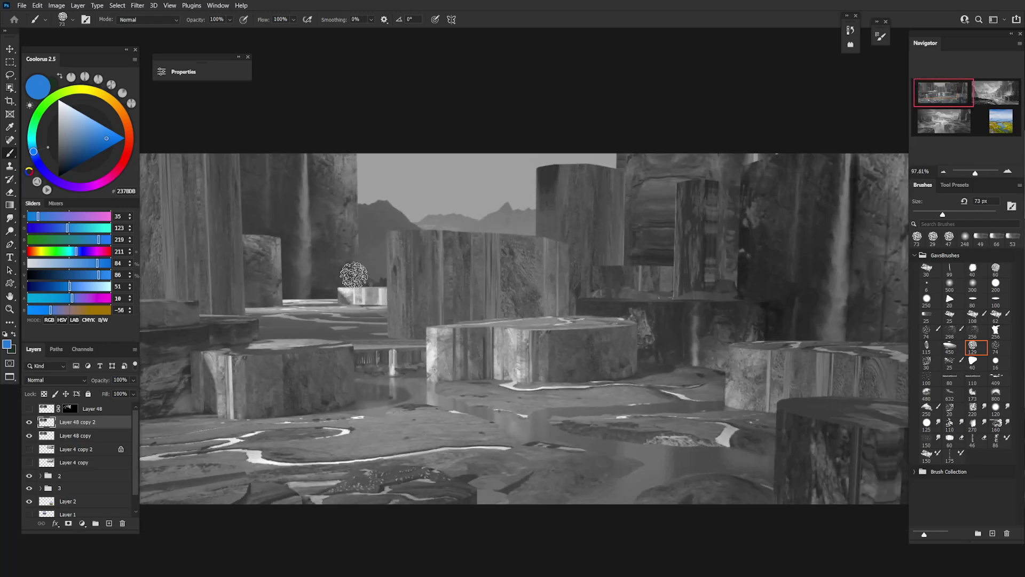
Compare the painting with Layer 48 copy 2 shown and hidden at several magnifications to judge the Median effect
{"action": "scroll", "coordinate": [354, 275], "scroll_direction": "up", "scroll_amount": 3}
{"action": "left_click", "coordinate": [29, 421]}
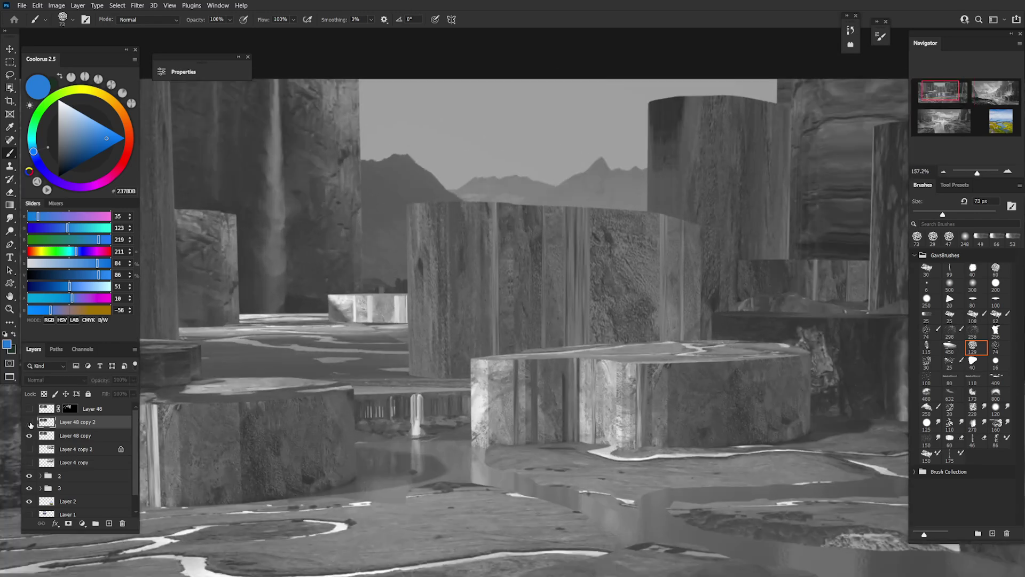
{"action": "left_click", "coordinate": [30, 423]}
{"action": "left_click", "coordinate": [30, 422]}
{"action": "left_click", "coordinate": [29, 422]}
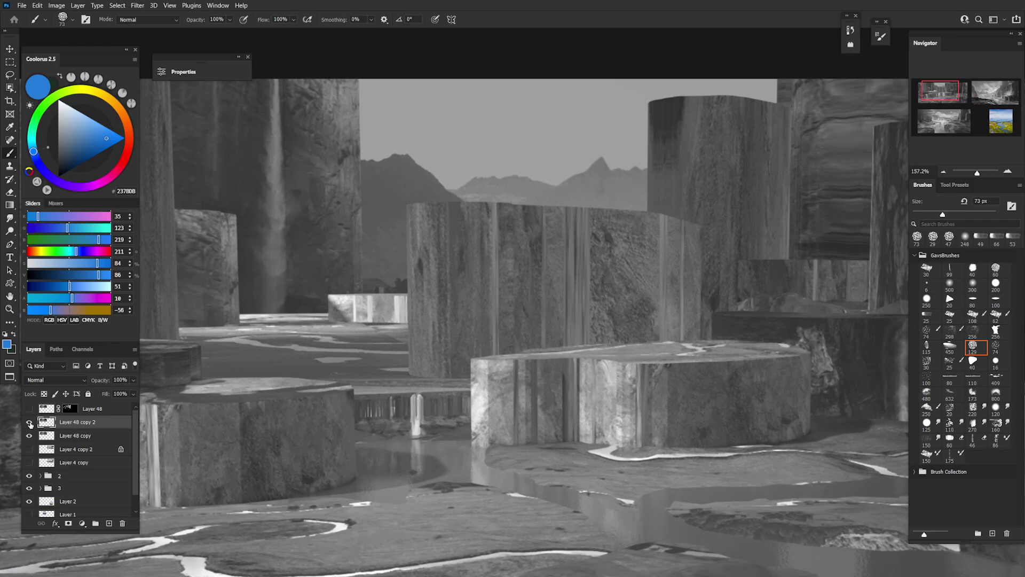
{"action": "scroll", "coordinate": [230, 358], "scroll_direction": "down", "scroll_amount": 5}
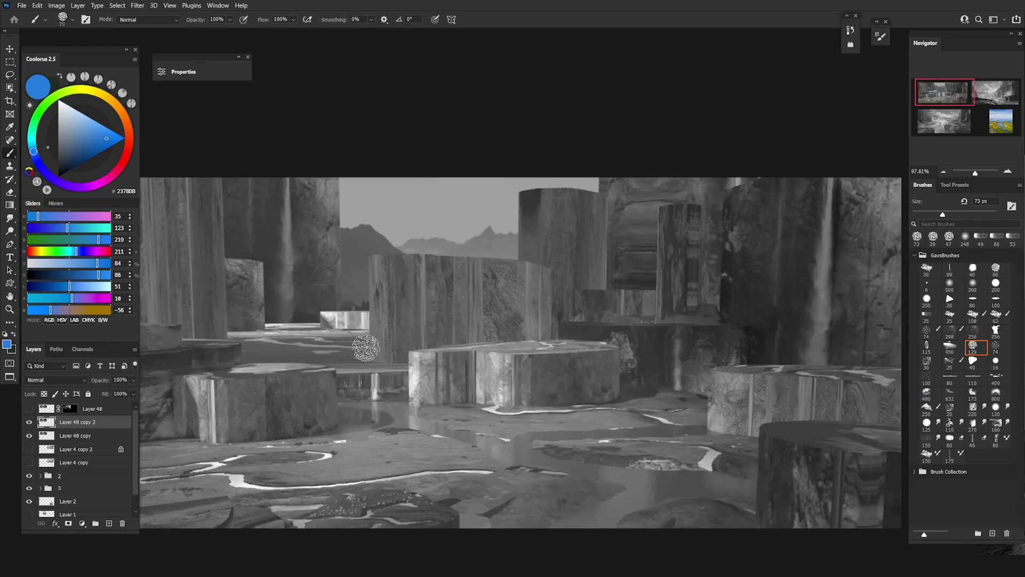
{"action": "scroll", "coordinate": [373, 354], "scroll_direction": "up", "scroll_amount": 1}
{"action": "left_click", "coordinate": [30, 421]}
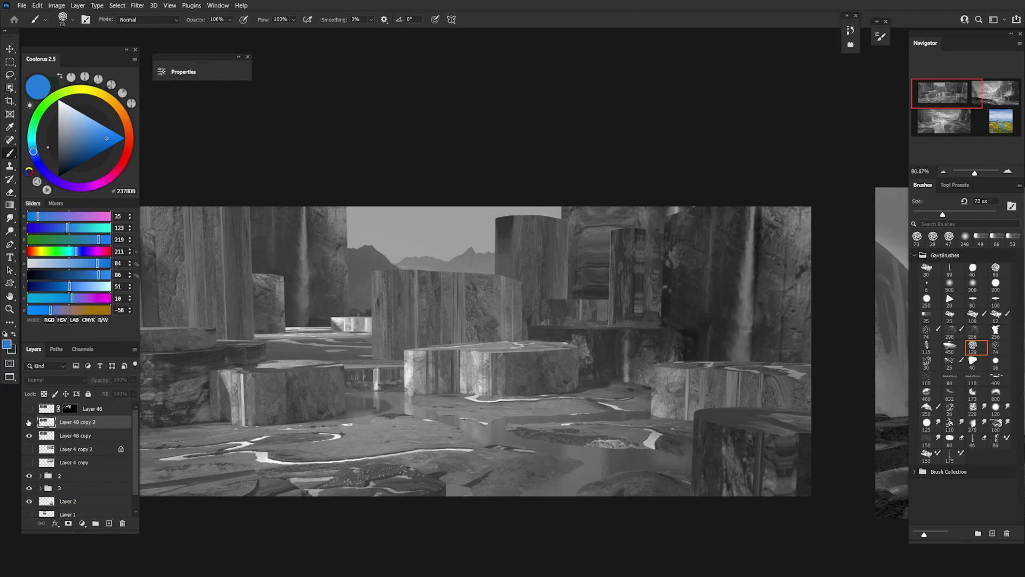
{"action": "left_click", "coordinate": [29, 422]}
{"action": "left_click", "coordinate": [29, 422]}
{"action": "left_click", "coordinate": [29, 422]}
{"action": "left_click", "coordinate": [30, 422]}
{"action": "left_click", "coordinate": [29, 421]}
{"action": "scroll", "coordinate": [553, 392], "scroll_direction": "up", "scroll_amount": 6}
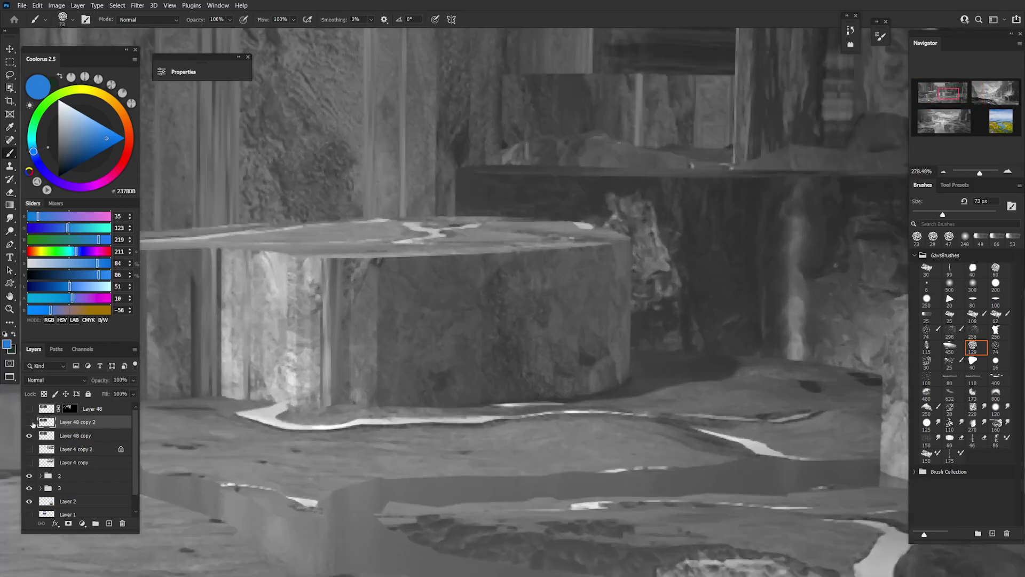
{"action": "left_click", "coordinate": [30, 422]}
{"action": "scroll", "coordinate": [327, 350], "scroll_direction": "down", "scroll_amount": 6}
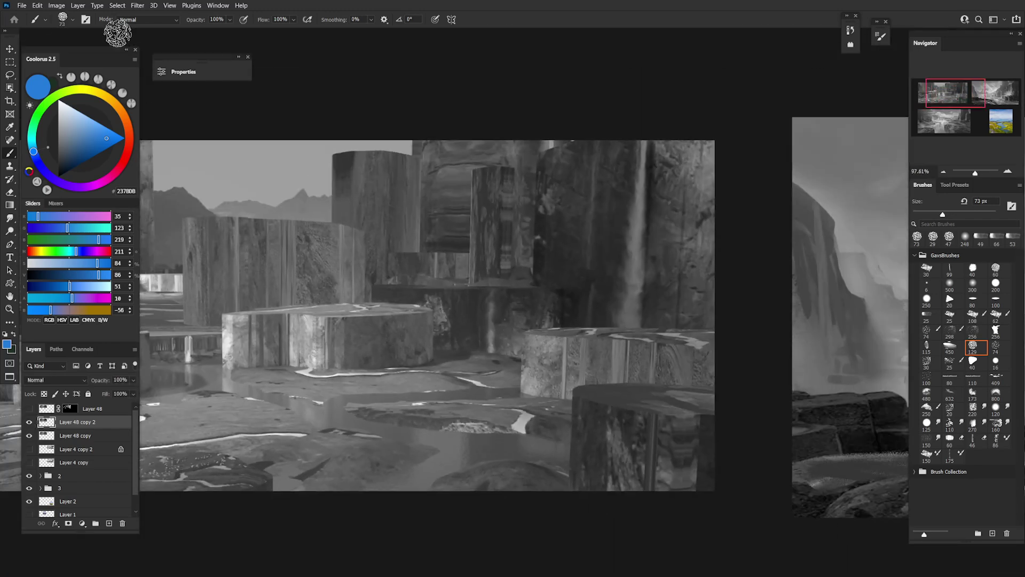
Discard the Median-filtered Layer 48 copy 2 and replace it with a fresh duplicate of Layer 48 copy
{"action": "key", "text": "Delete"}
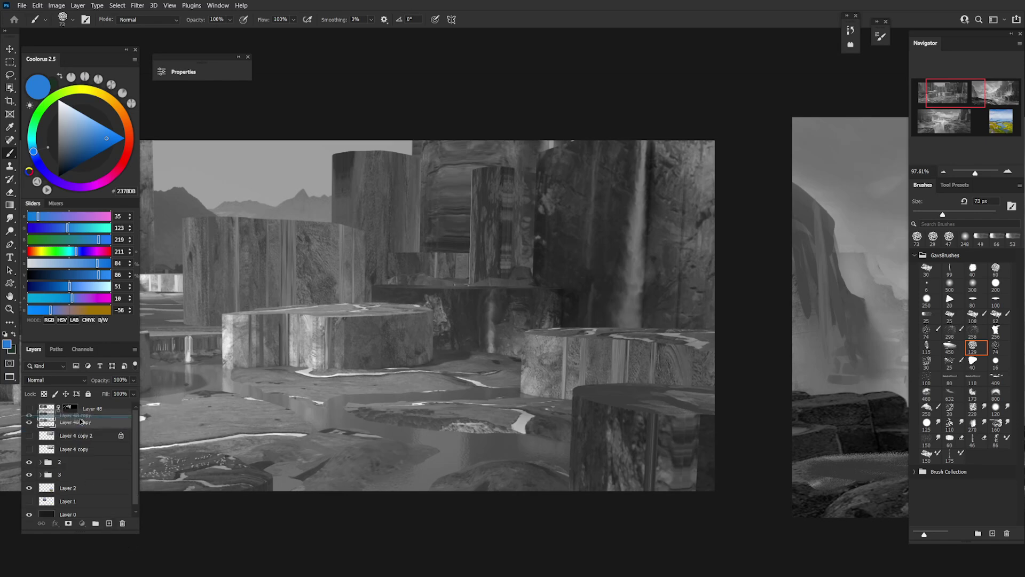
{"action": "key", "text": "ctrl+z"}
Apply the artistic Dry Brush filter to Layer 48 copy 2 with Brush Size 5, Brush Detail 10 and Texture 1
{"action": "left_click", "coordinate": [137, 6]}
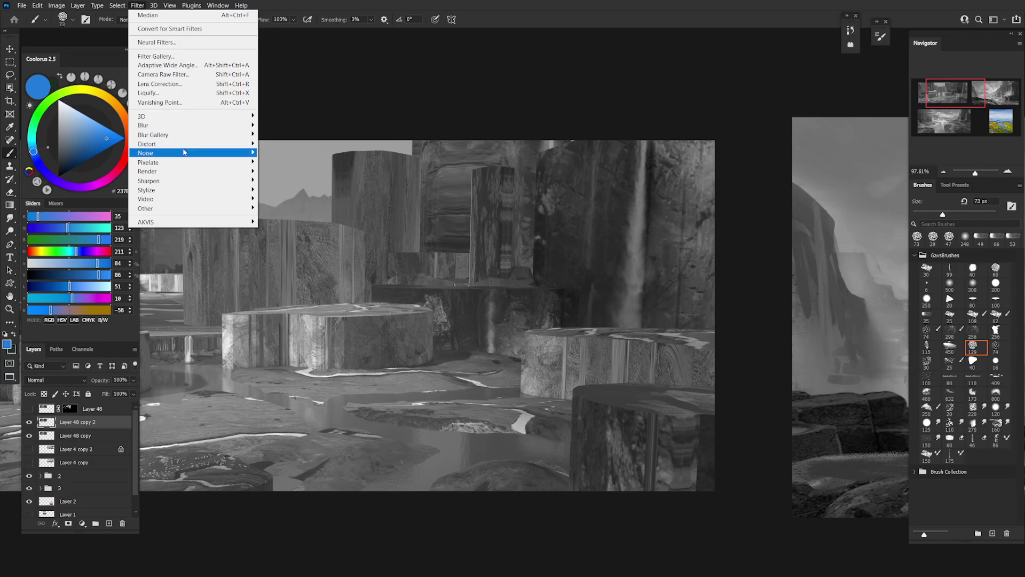
{"action": "mouse_move", "coordinate": [184, 164]}
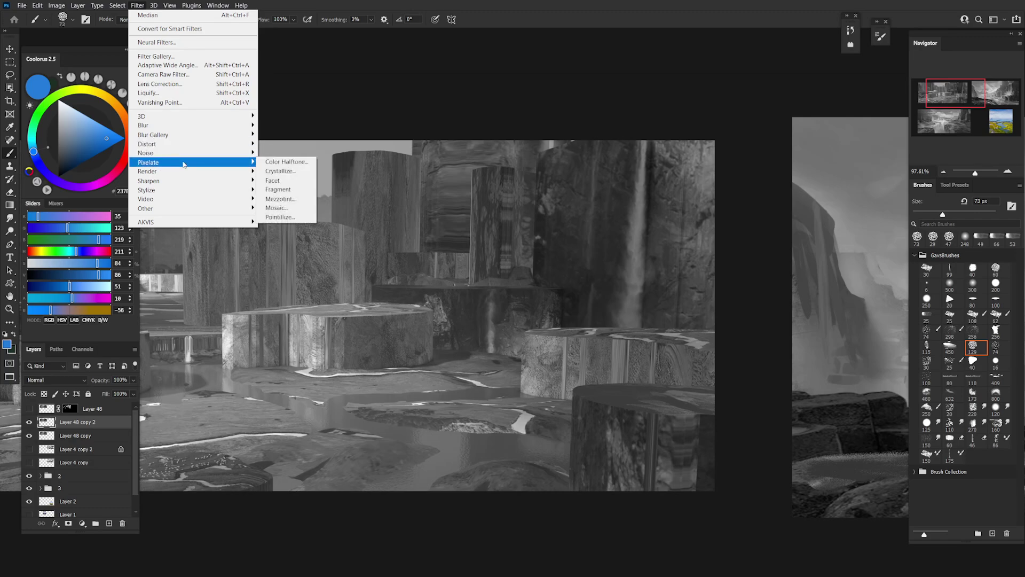
{"action": "left_click", "coordinate": [157, 56]}
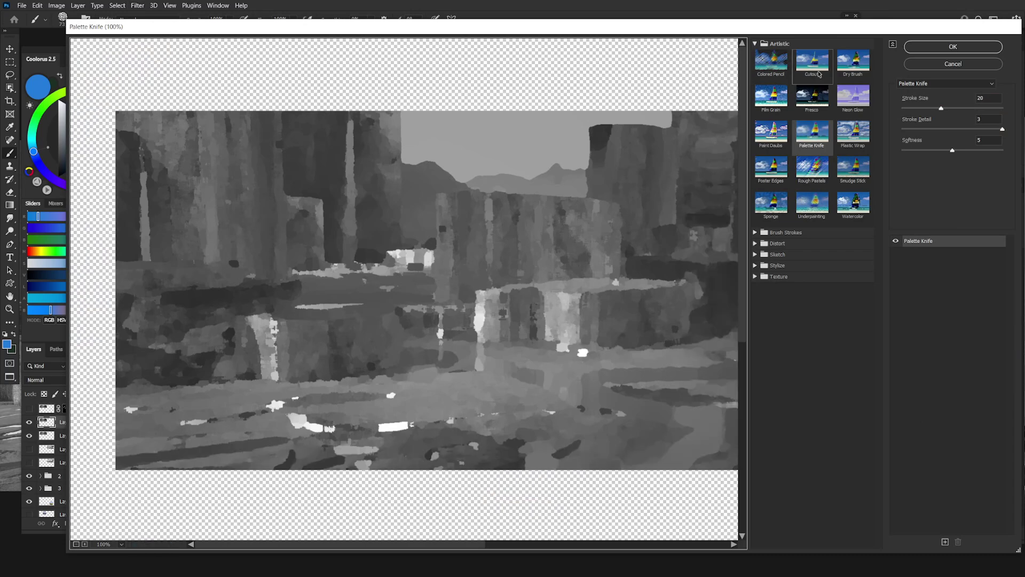
{"action": "left_click", "coordinate": [840, 70]}
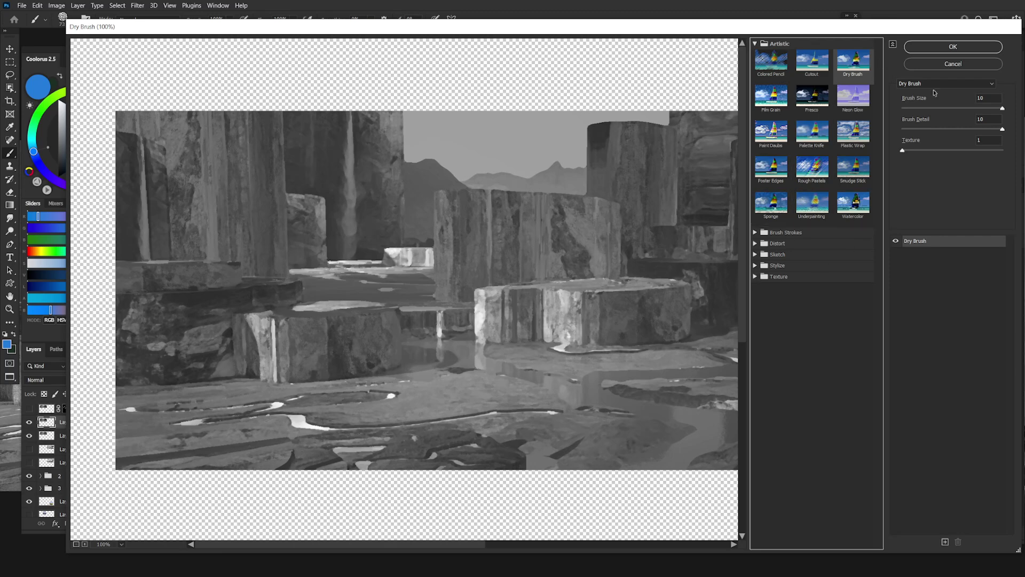
{"action": "left_click_drag", "start_coordinate": [995, 111], "coordinate": [953, 114]}
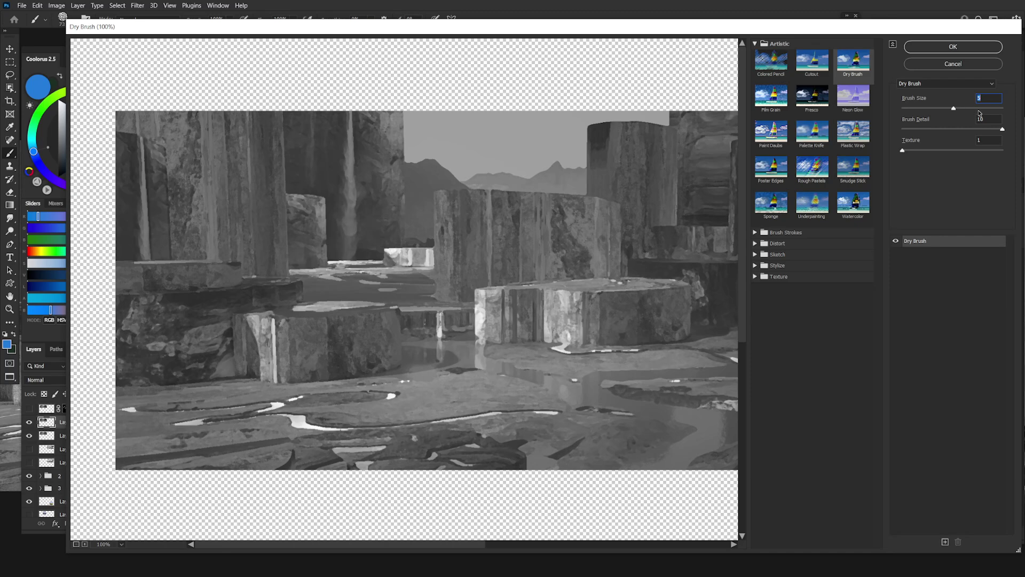
{"action": "scroll", "coordinate": [527, 303], "scroll_direction": "up", "scroll_amount": 3}
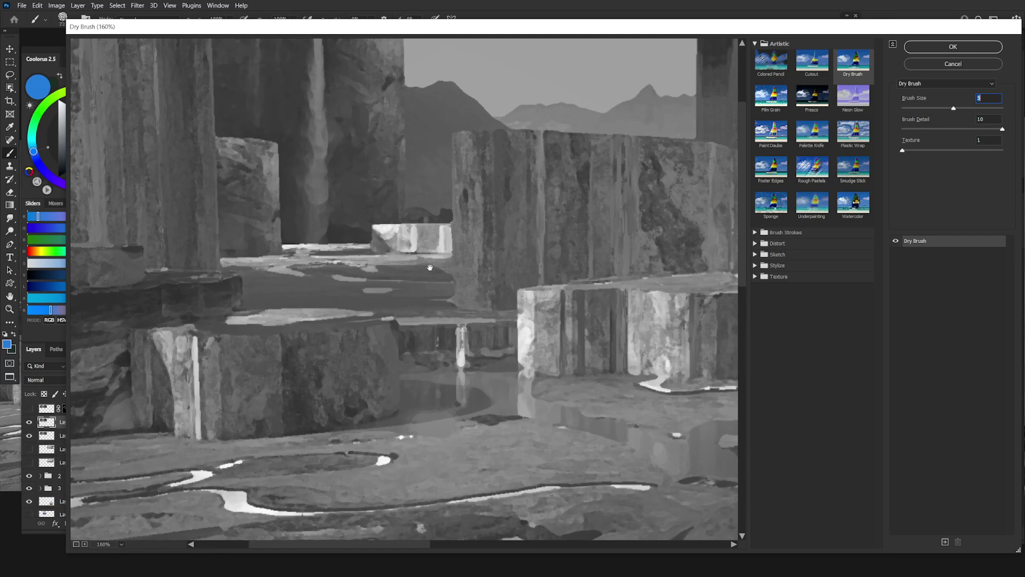
{"action": "scroll", "coordinate": [383, 325], "scroll_direction": "down", "scroll_amount": 1}
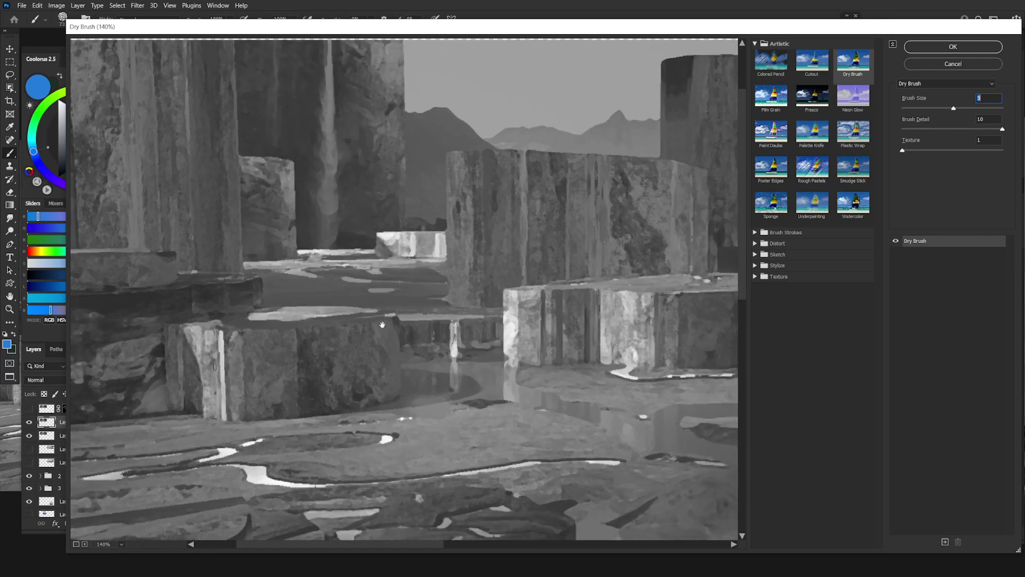
{"action": "scroll", "coordinate": [383, 325], "scroll_direction": "down", "scroll_amount": 2}
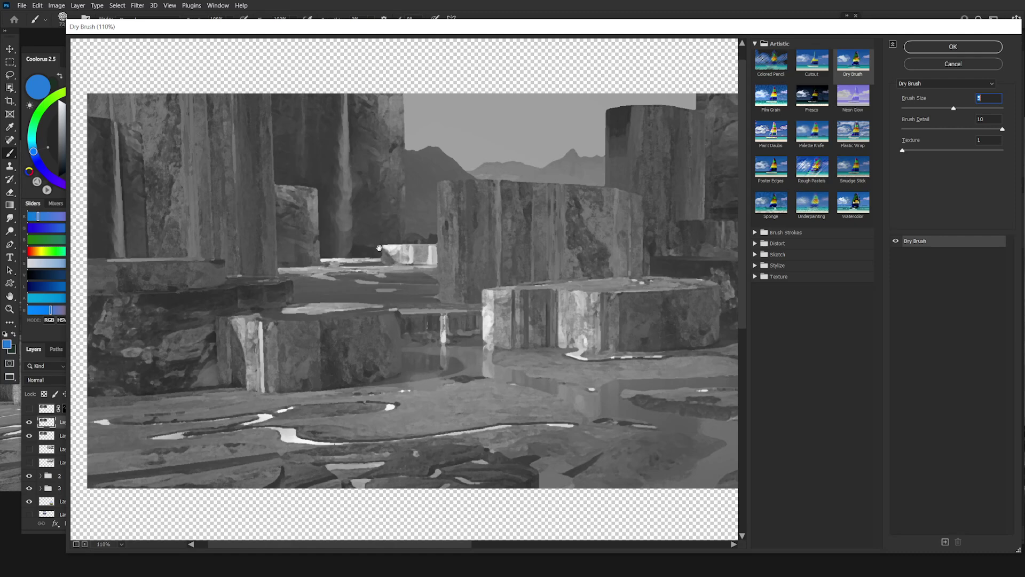
{"action": "scroll", "coordinate": [379, 247], "scroll_direction": "up", "scroll_amount": 1}
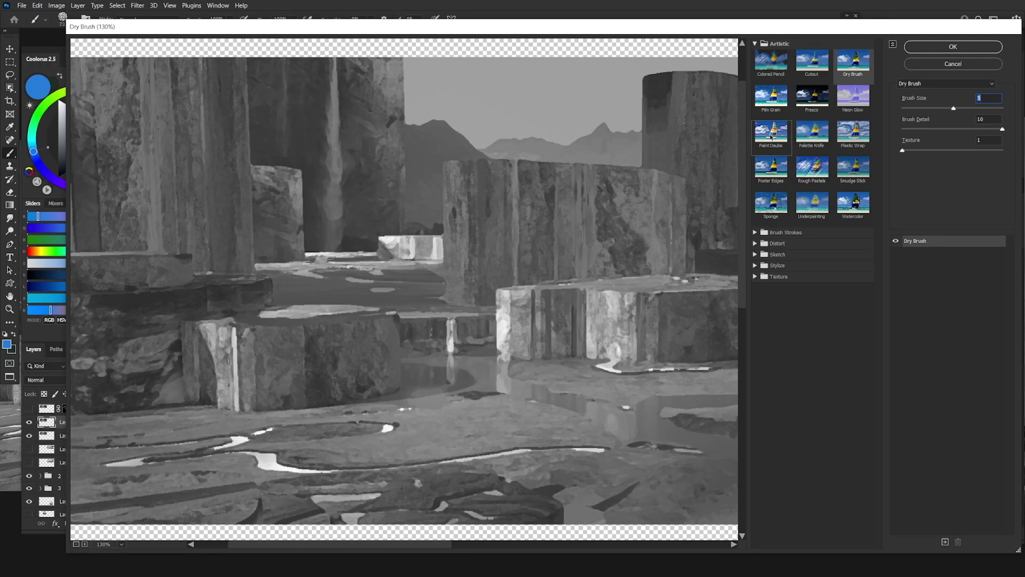
{"action": "left_click", "coordinate": [953, 48]}
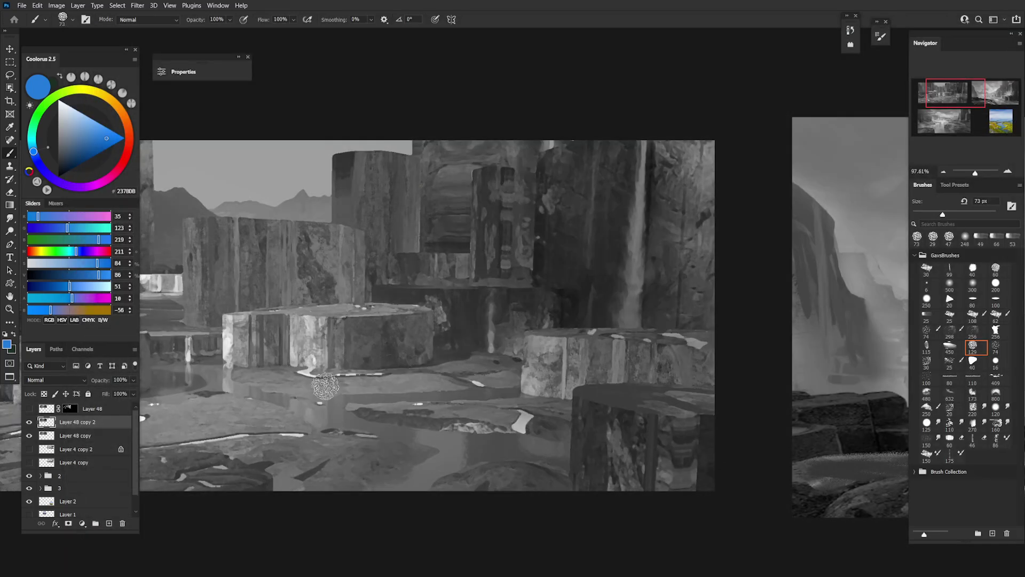
Add a layer mask to Layer 48 copy 2, invert it to black, and reduce the brush size to 36 px
{"action": "scroll", "coordinate": [427, 353], "scroll_direction": "up", "scroll_amount": 2}
{"action": "scroll", "coordinate": [295, 366], "scroll_direction": "up", "scroll_amount": 1}
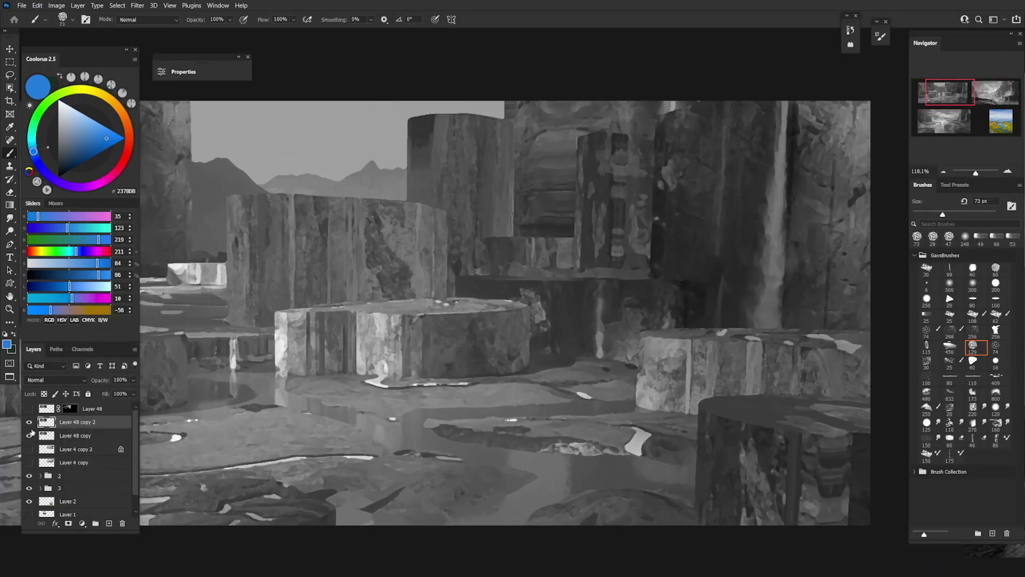
{"action": "scroll", "coordinate": [385, 444], "scroll_direction": "up", "scroll_amount": 3}
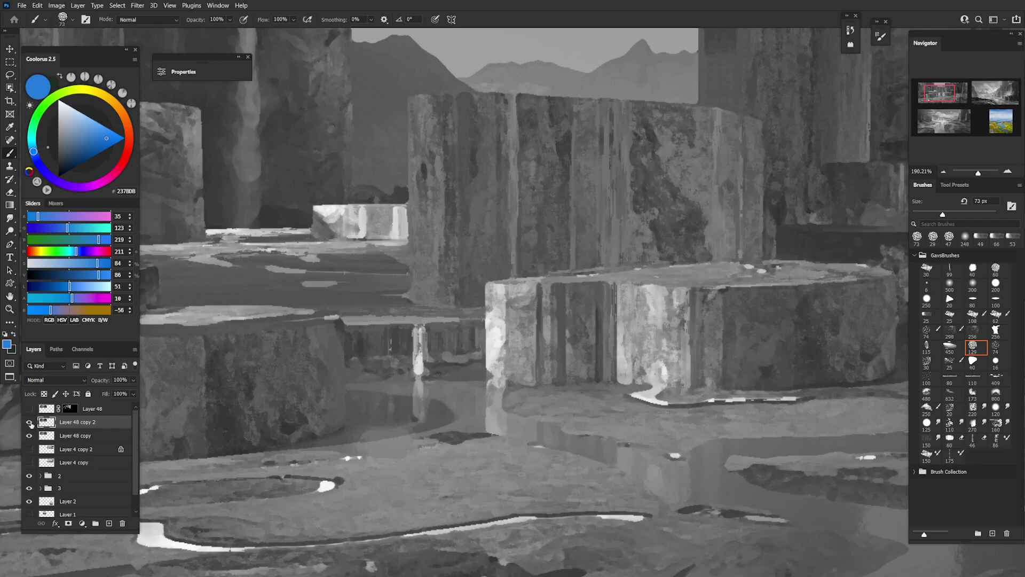
{"action": "left_click", "coordinate": [30, 422]}
{"action": "left_click", "coordinate": [30, 422]}
{"action": "left_click", "coordinate": [67, 526]}
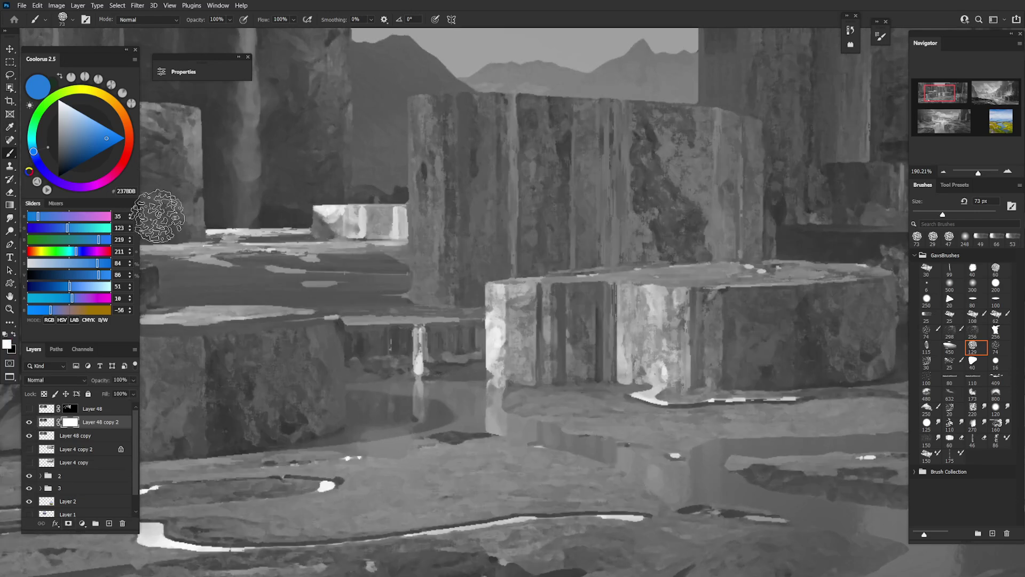
{"action": "key", "text": "bracketleft"}
{"action": "key", "text": "bracketleft"}
{"action": "key", "text": "bracketleft"}
{"action": "key", "text": "bracketleft"}
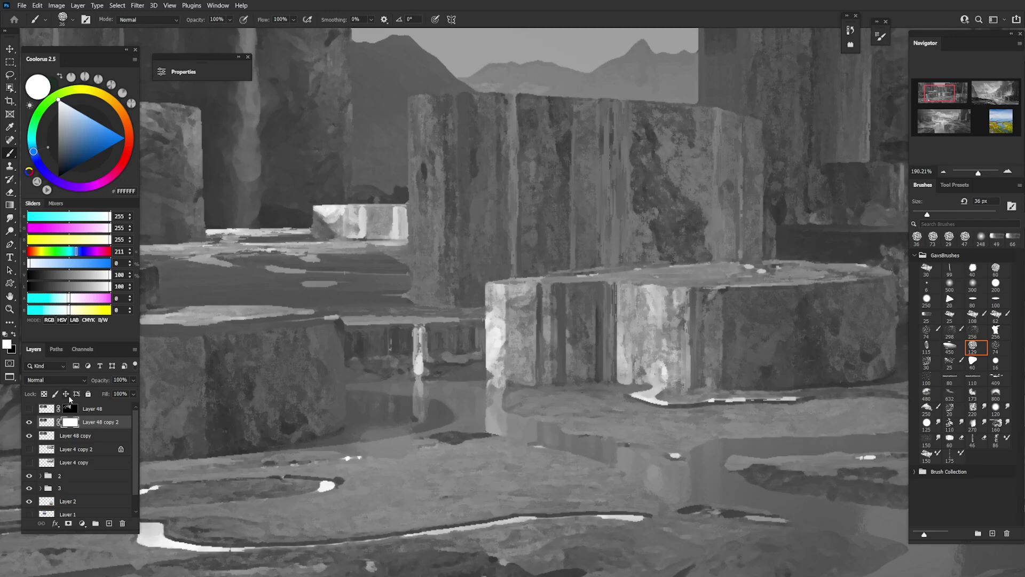
{"action": "key", "text": "ctrl+i"}
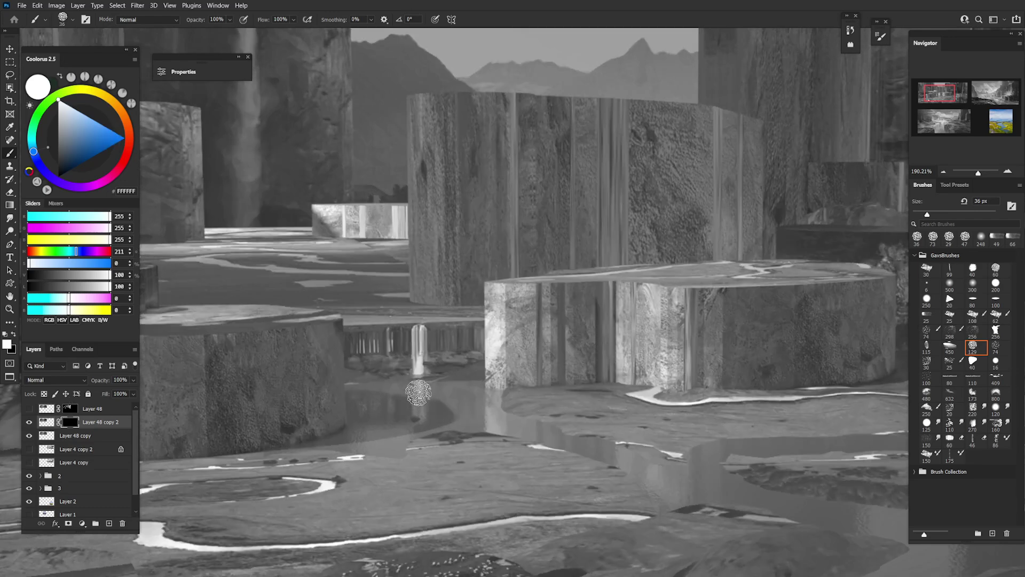
Paint white on the mask to reveal Dry Brush over the small waterfall, the surrounding water and the adjacent block faces
{"action": "mouse_move", "coordinate": [495, 350]}
{"action": "left_mouse_down"}
{"action": "mouse_move", "coordinate": [500, 392]}
{"action": "mouse_move", "coordinate": [495, 312]}
{"action": "mouse_move", "coordinate": [473, 352]}
{"action": "left_mouse_up"}
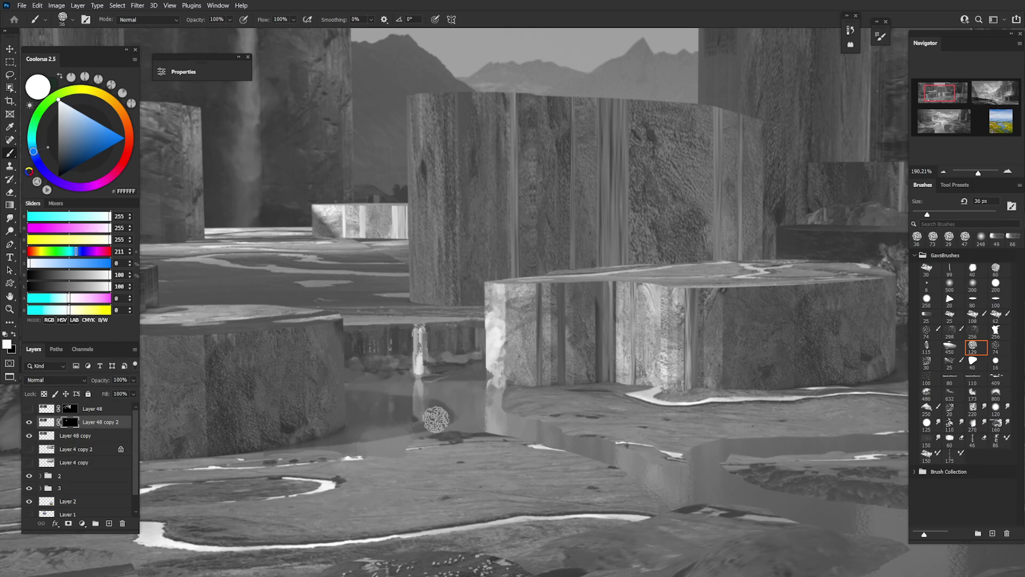
{"action": "left_click_drag", "start_coordinate": [436, 420], "coordinate": [355, 435]}
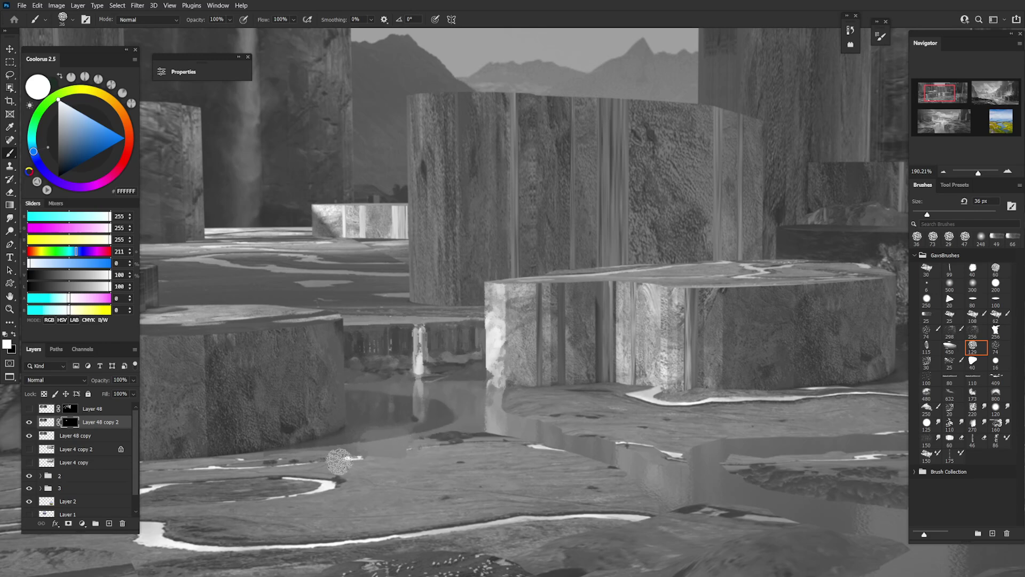
{"action": "key", "text": "["}
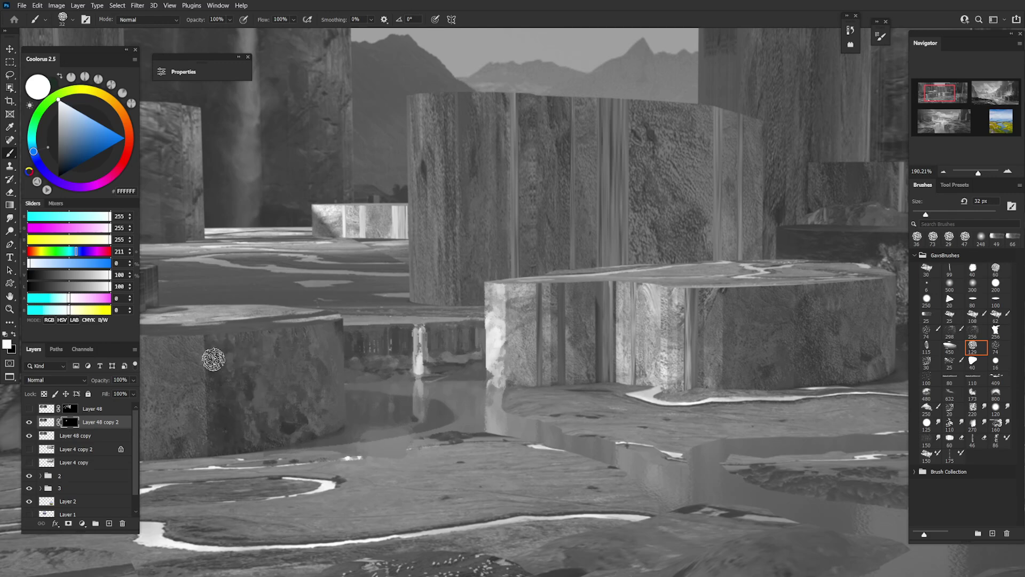
{"action": "scroll", "coordinate": [228, 460], "scroll_direction": "up", "scroll_amount": 3}
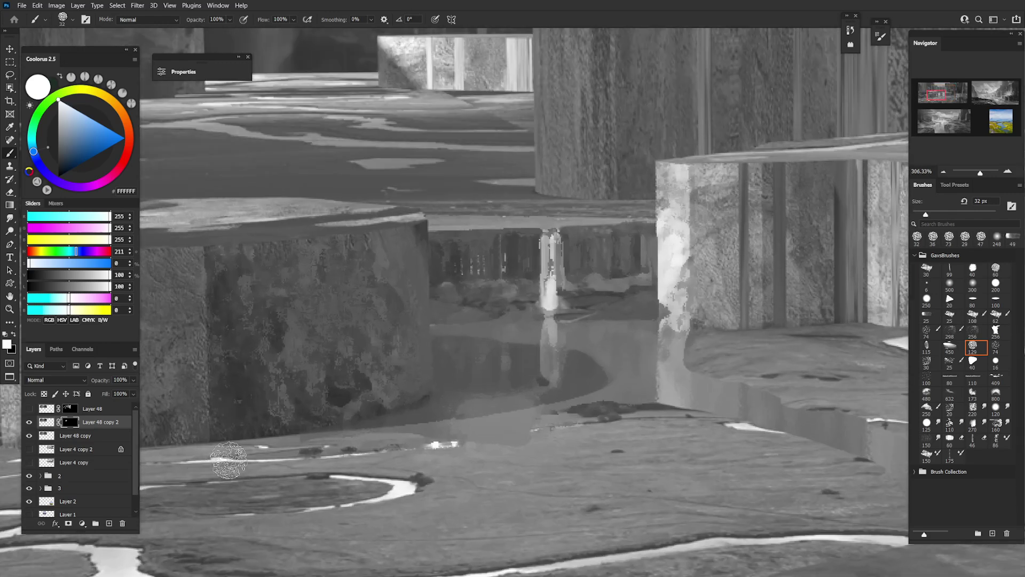
{"action": "scroll", "coordinate": [229, 459], "scroll_direction": "up", "scroll_amount": 2}
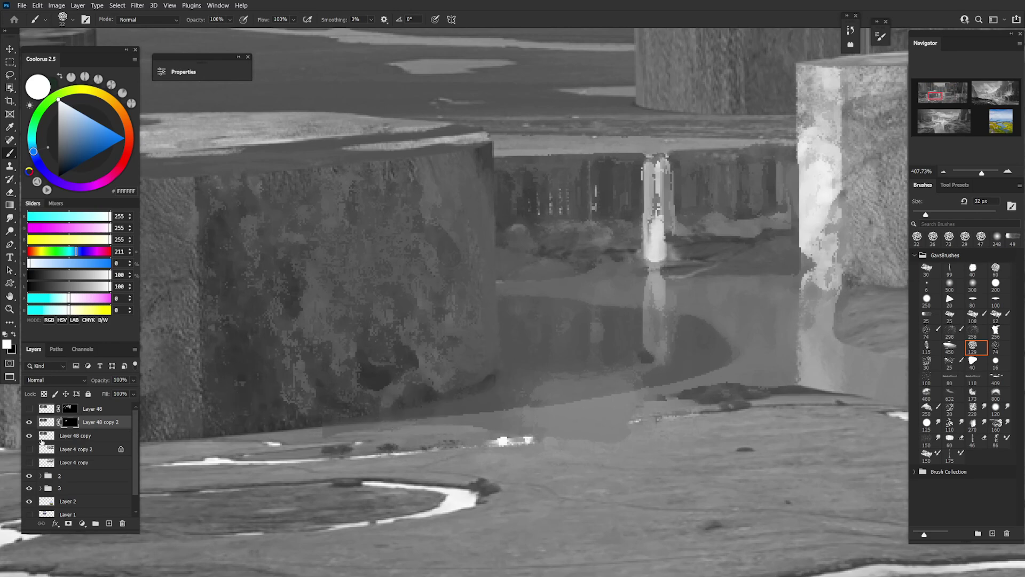
Blend the speckled face of the foreground block beside the small waterfall on Layer 48 copy 2's image with a 30 px Mixer Brush
{"action": "left_click", "coordinate": [48, 423]}
{"action": "key", "text": "r"}
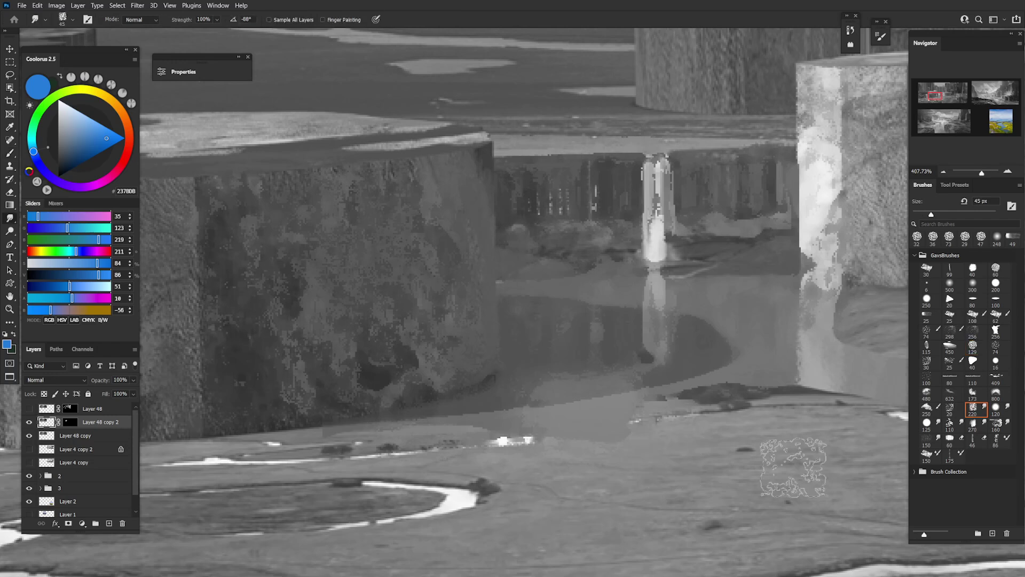
{"action": "left_click", "coordinate": [998, 444]}
{"action": "left_click_drag", "start_coordinate": [386, 289], "coordinate": [391, 302]}
{"action": "left_click", "coordinate": [403, 304], "text": "alt"}
{"action": "left_click_drag", "start_coordinate": [386, 342], "coordinate": [383, 344]}
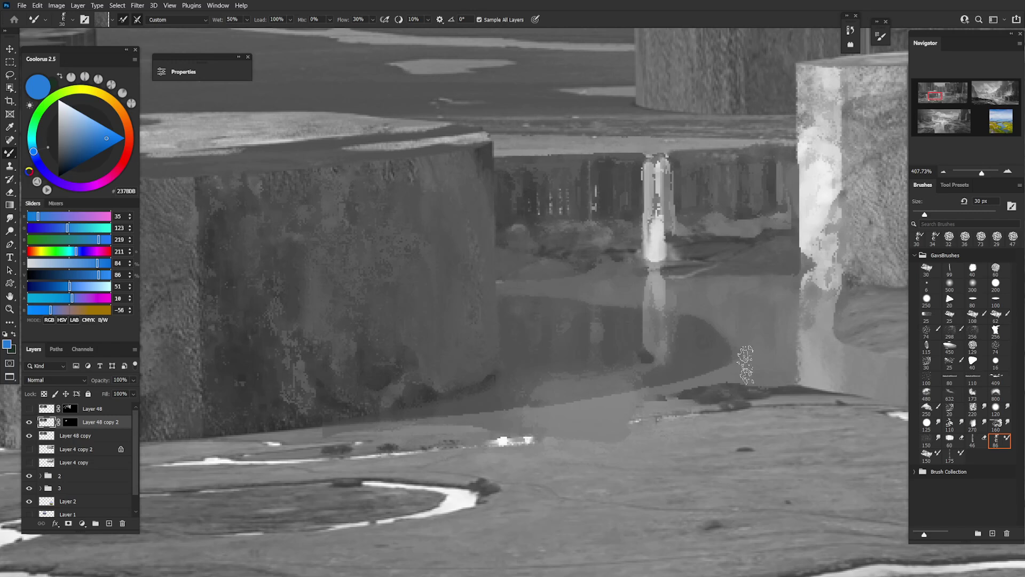
Blend the remaining speckles on the foreground block's face with a 37 px Very Wet Mixer Brush on Layer 48 copy 2
{"action": "left_click", "coordinate": [972, 440]}
{"action": "key", "text": "e"}
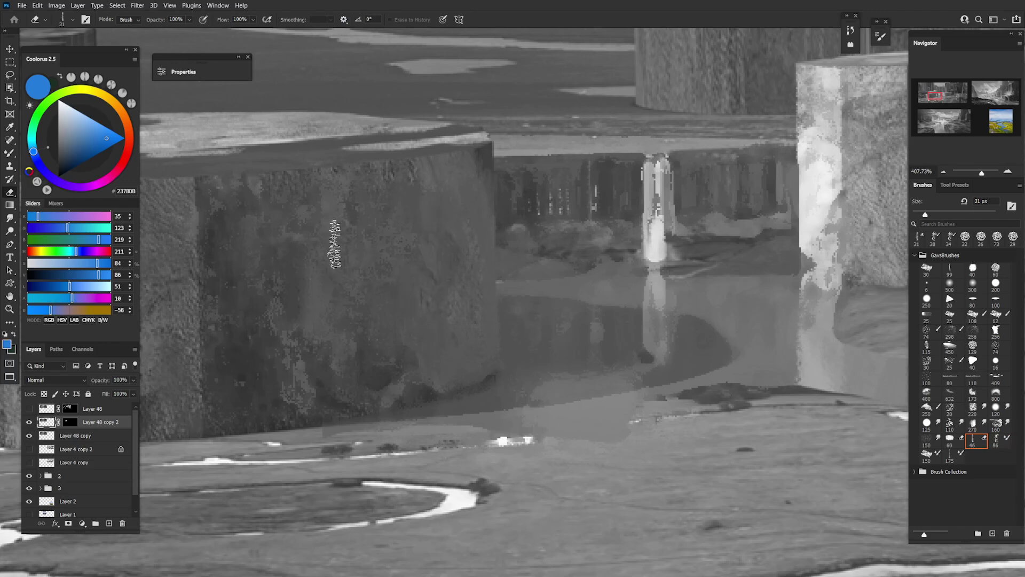
{"action": "right_click", "coordinate": [15, 157]}
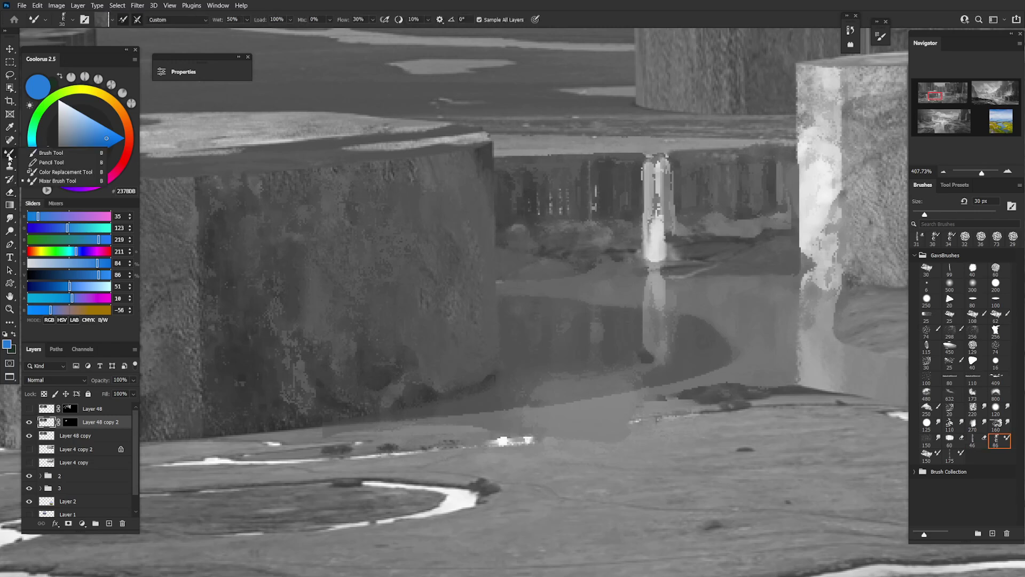
{"action": "left_click", "coordinate": [53, 181]}
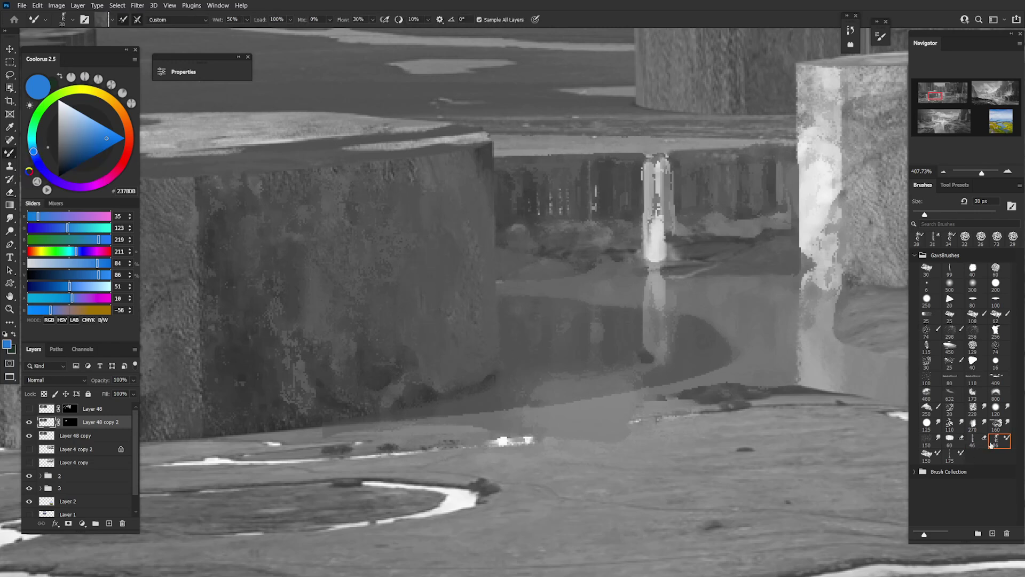
{"action": "left_click", "coordinate": [931, 458]}
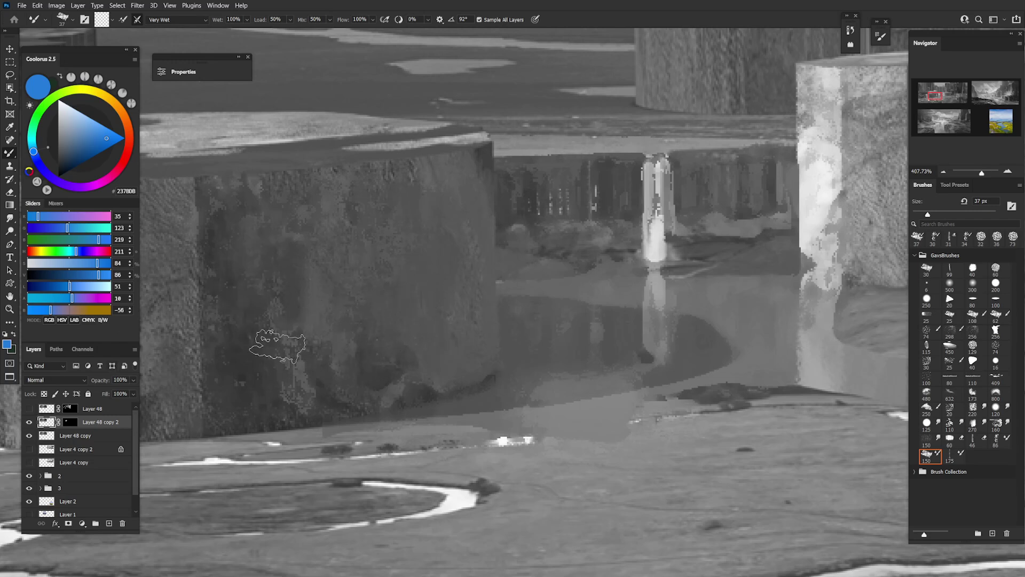
{"action": "scroll", "coordinate": [470, 304], "scroll_direction": "down", "scroll_amount": 5}
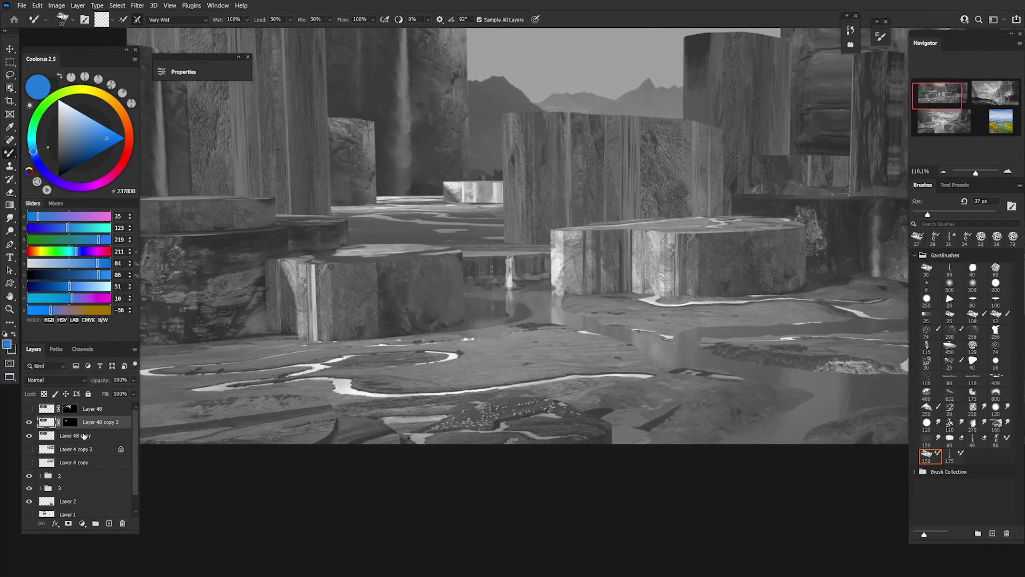
Delete the masked Layer 48 copy 2 and replace it with a fresh duplicate of Layer 48 copy
{"action": "key", "text": "Delete"}
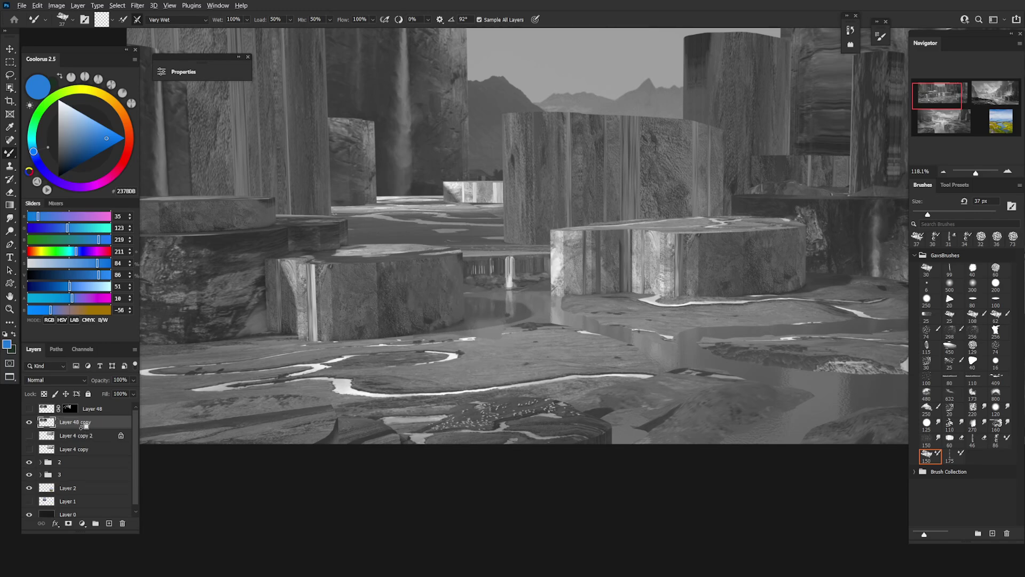
{"action": "key", "text": "ctrl+z"}
Preview the artistic Paint Daubs filter on the new duplicate with Brush Size 4 and 15 and Sharpness 7
{"action": "left_click", "coordinate": [153, 6]}
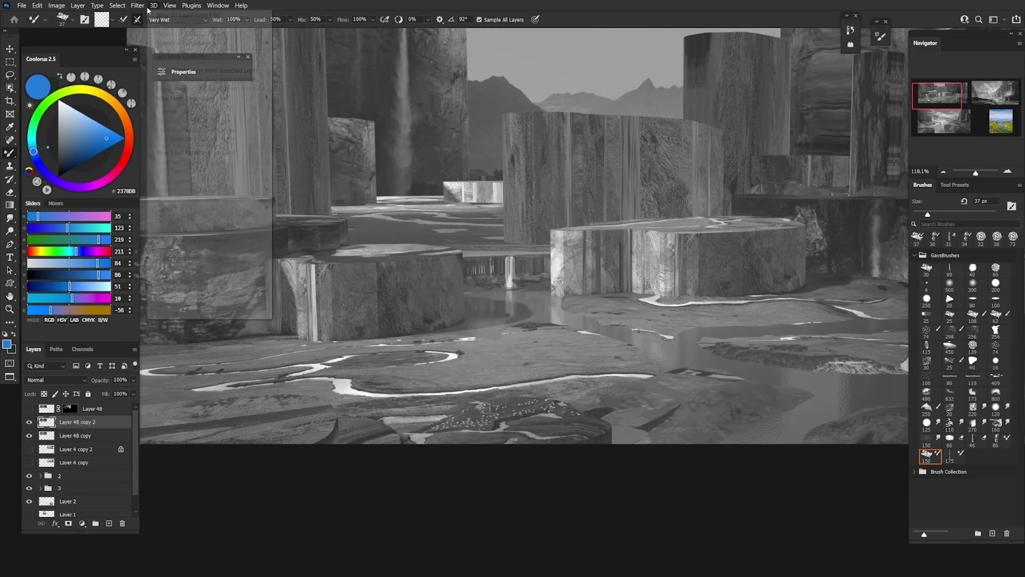
{"action": "mouse_move", "coordinate": [140, 6]}
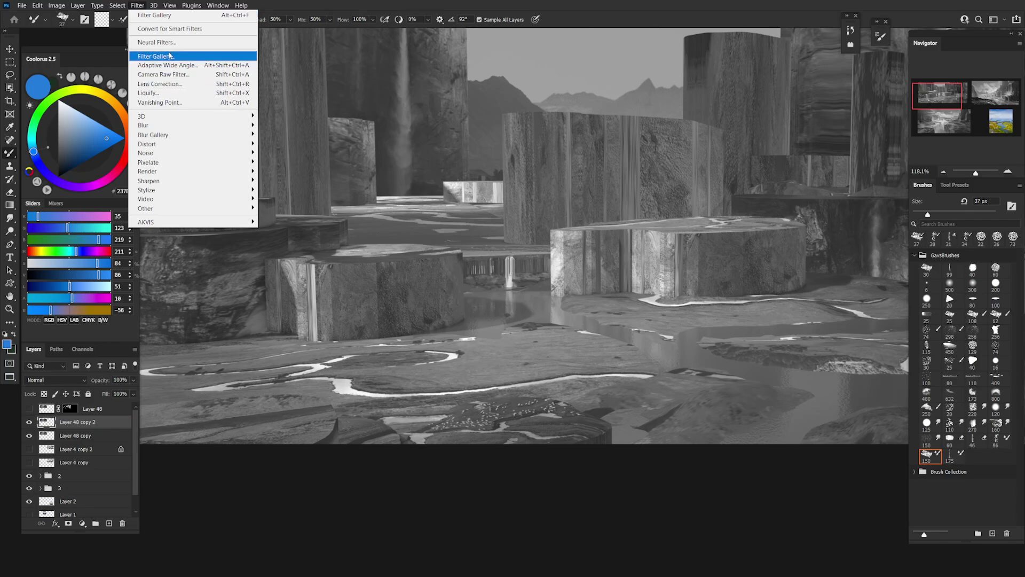
{"action": "left_click", "coordinate": [160, 56]}
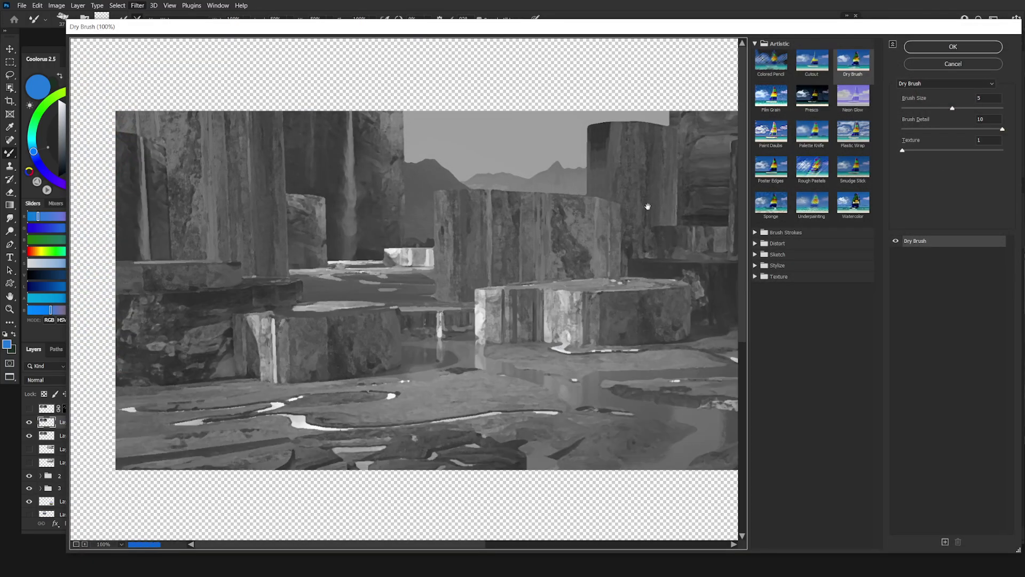
{"action": "left_click", "coordinate": [781, 136]}
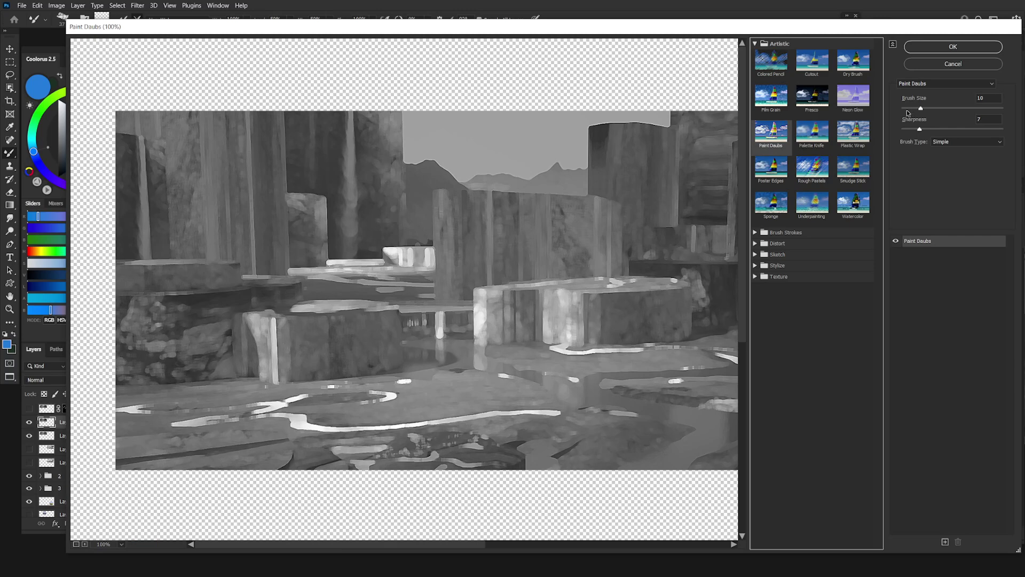
{"action": "left_click", "coordinate": [907, 109]}
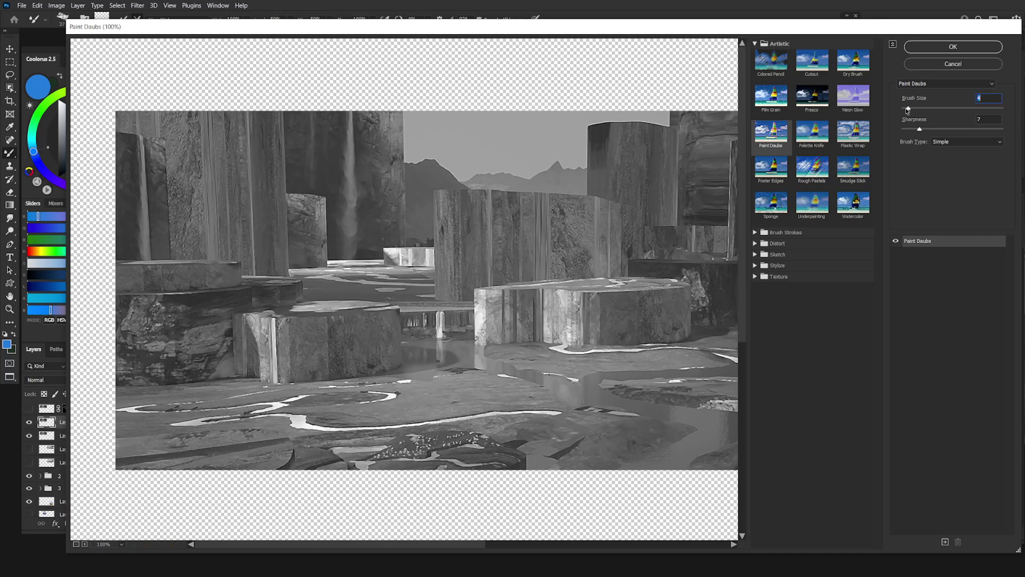
{"action": "key", "text": "Down"}
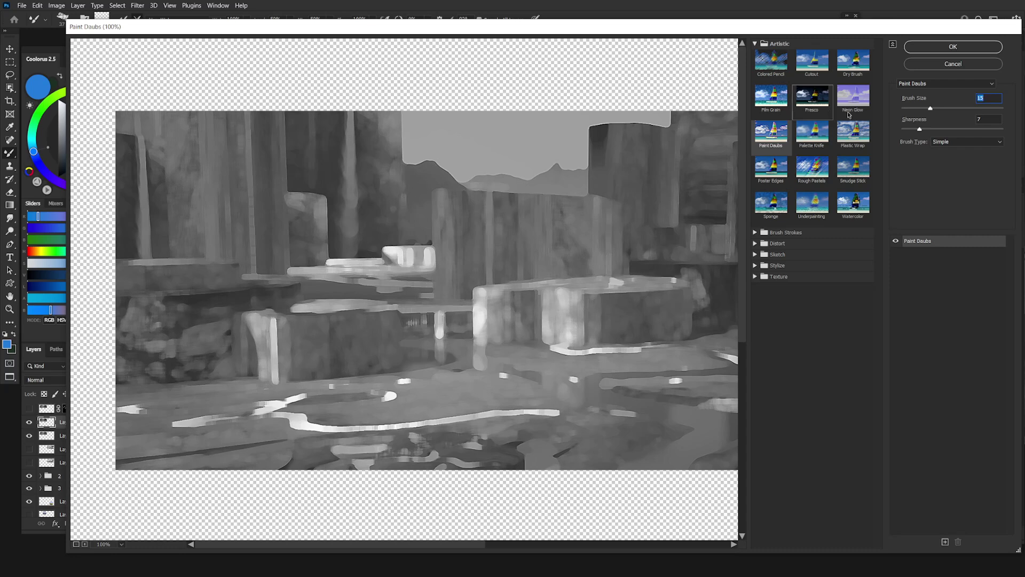
Preview the Palette Knife filter with Stroke Size 5 and 11, Stroke Detail 3 and Softness 5
{"action": "left_click", "coordinate": [810, 138]}
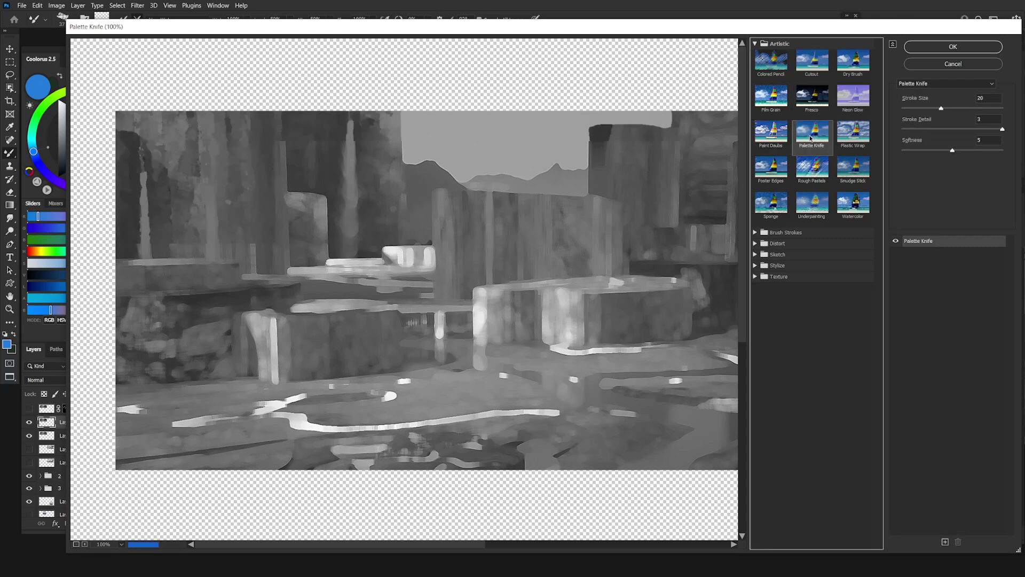
{"action": "left_click", "coordinate": [911, 108]}
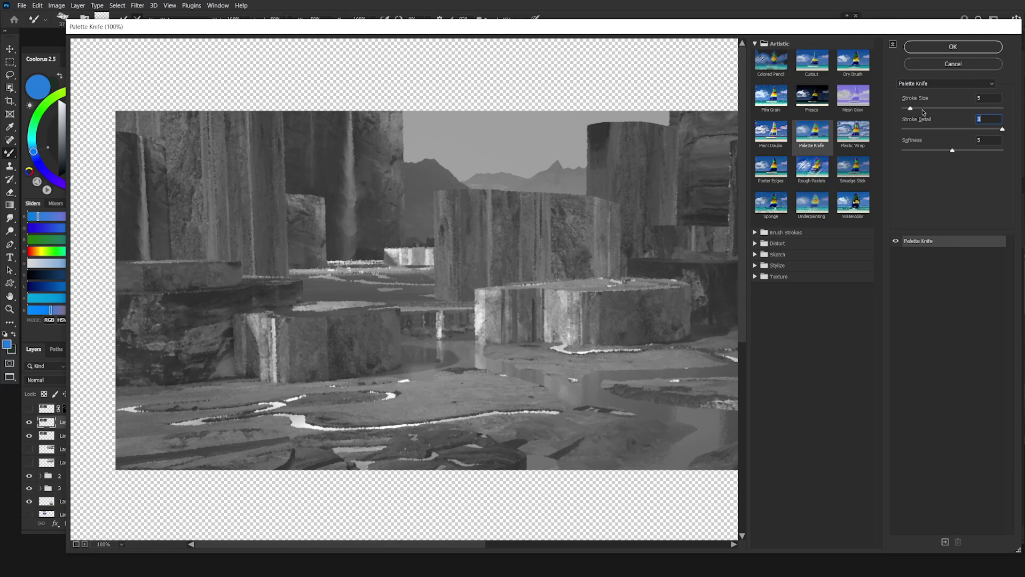
{"action": "left_click", "coordinate": [922, 108]}
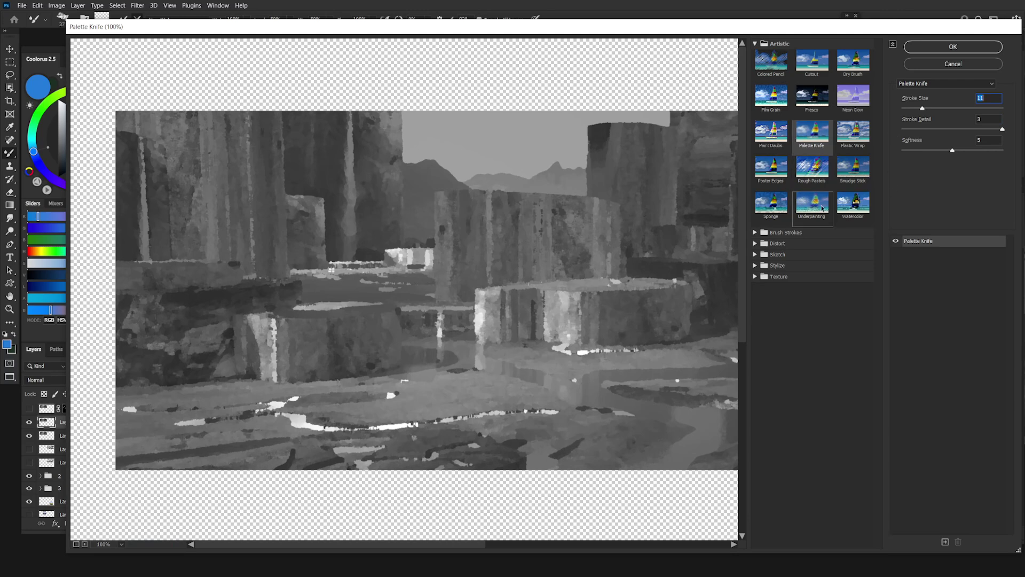
Compare the Angled Strokes, Accented Edges, Poster Edges and Paint Daubs previews, and leave the Filter Gallery without applying any filter
{"action": "left_click", "coordinate": [756, 233]}
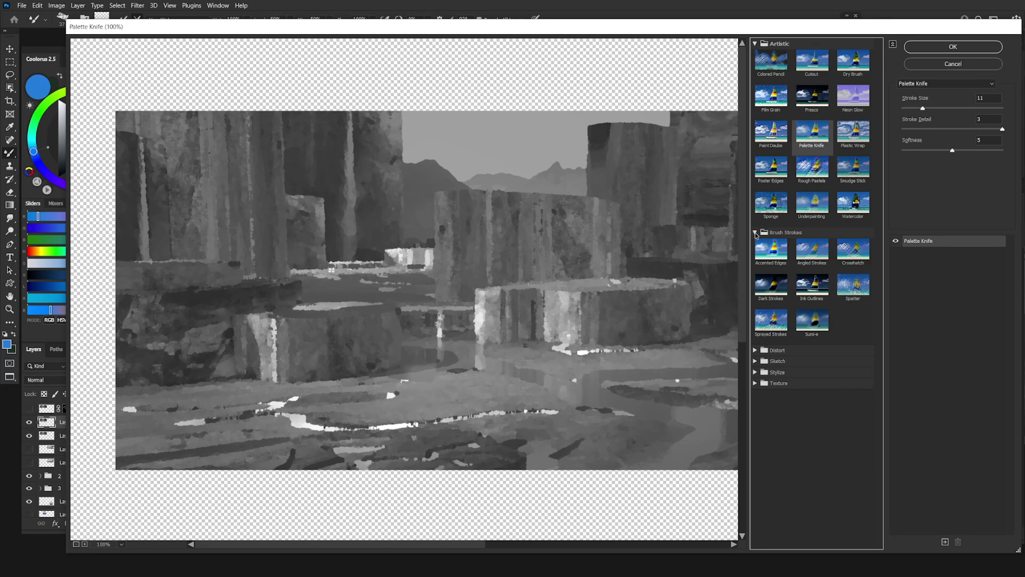
{"action": "left_click", "coordinate": [812, 249]}
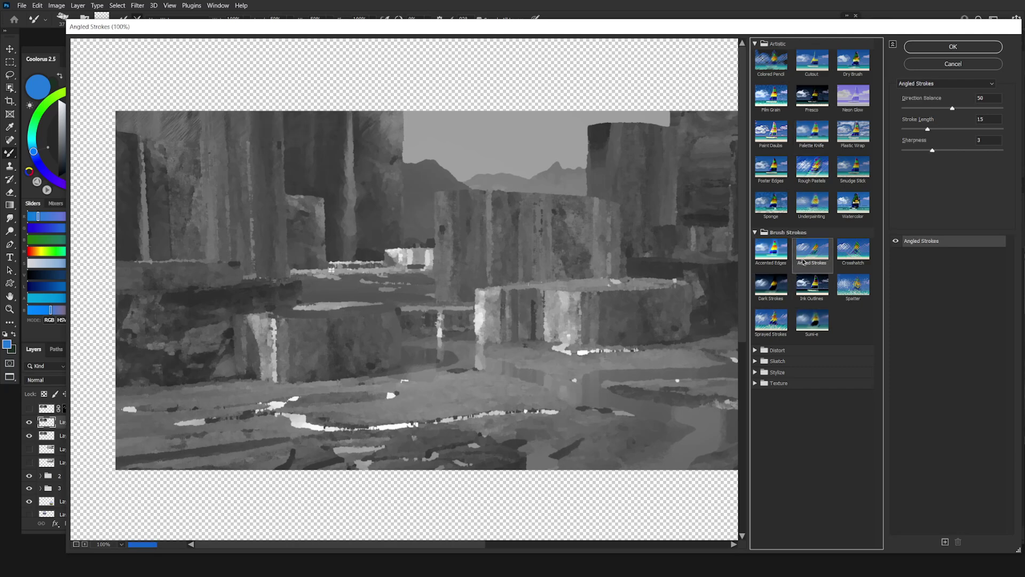
{"action": "left_click", "coordinate": [771, 251]}
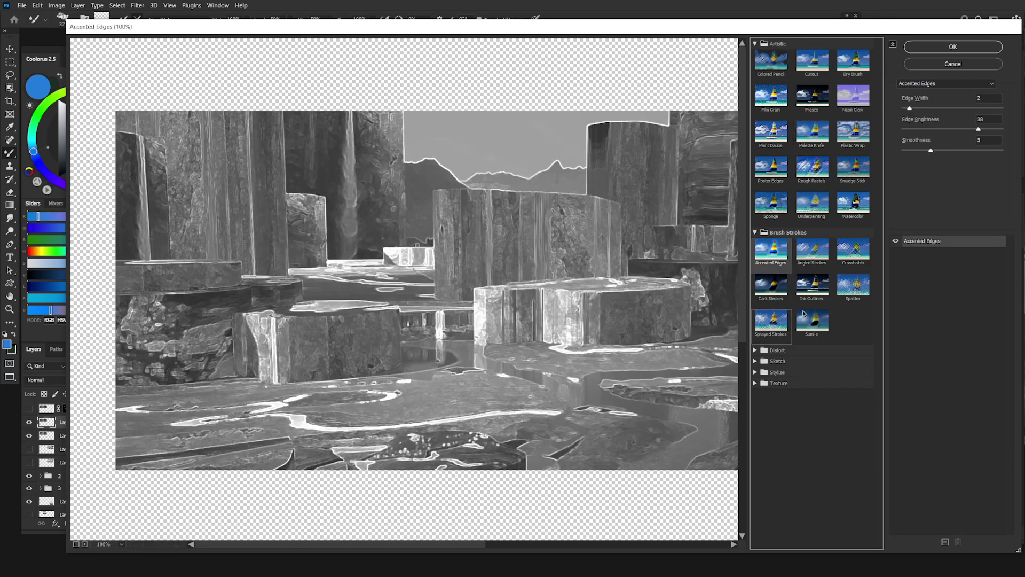
{"action": "left_click", "coordinate": [755, 350]}
{"action": "left_click", "coordinate": [756, 350]}
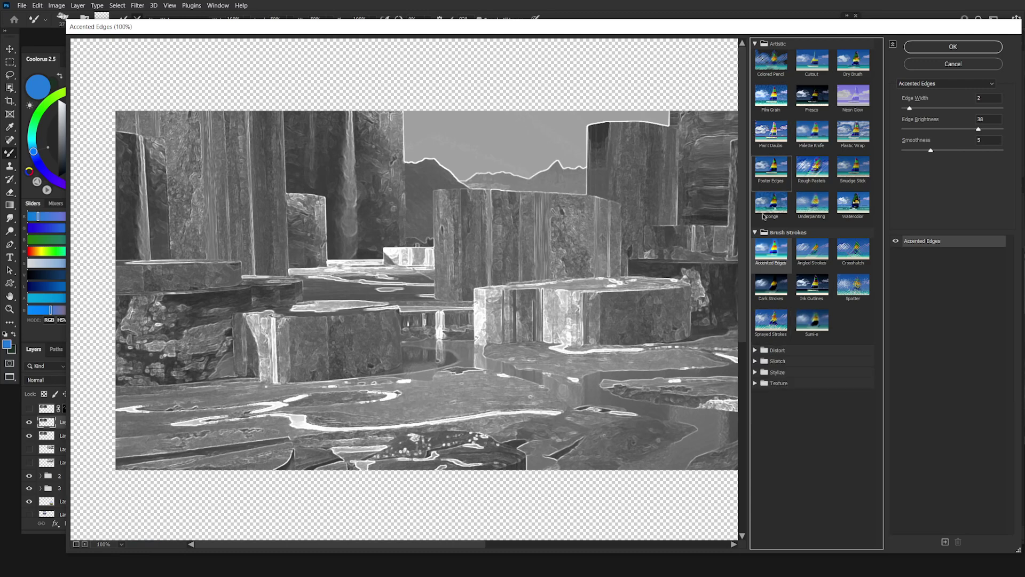
{"action": "left_click", "coordinate": [776, 176]}
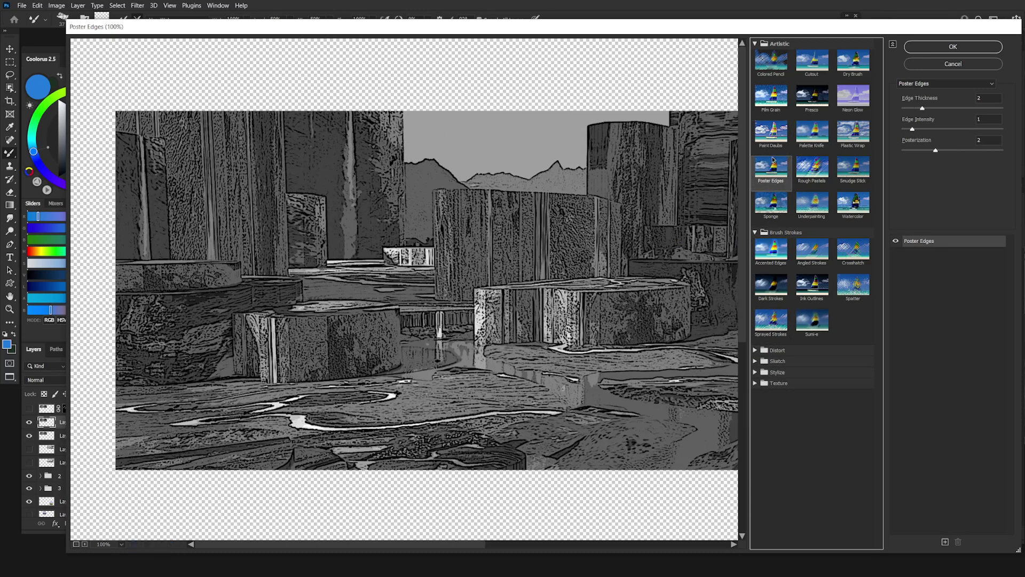
{"action": "left_click", "coordinate": [771, 132]}
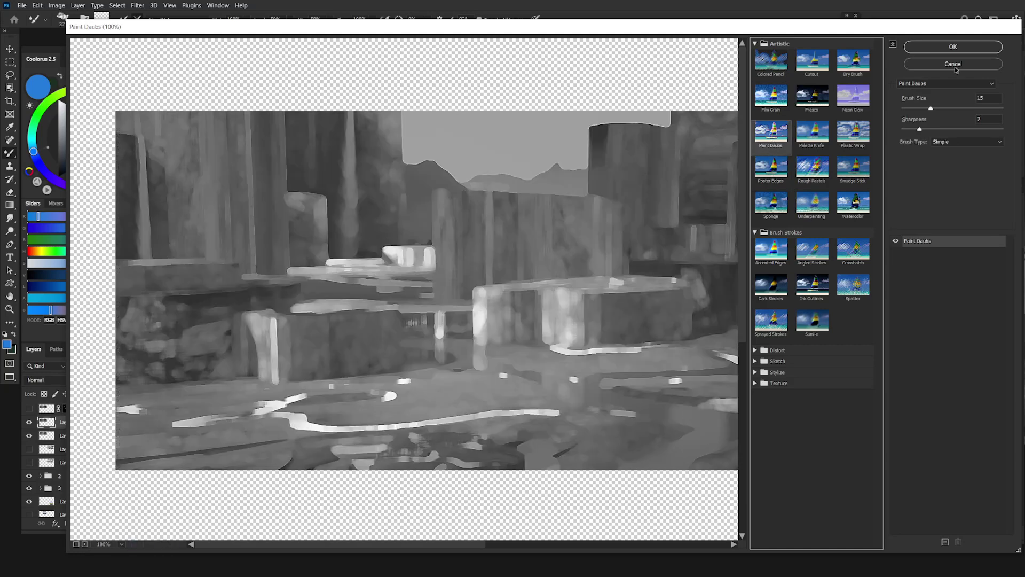
{"action": "left_click", "coordinate": [957, 64]}
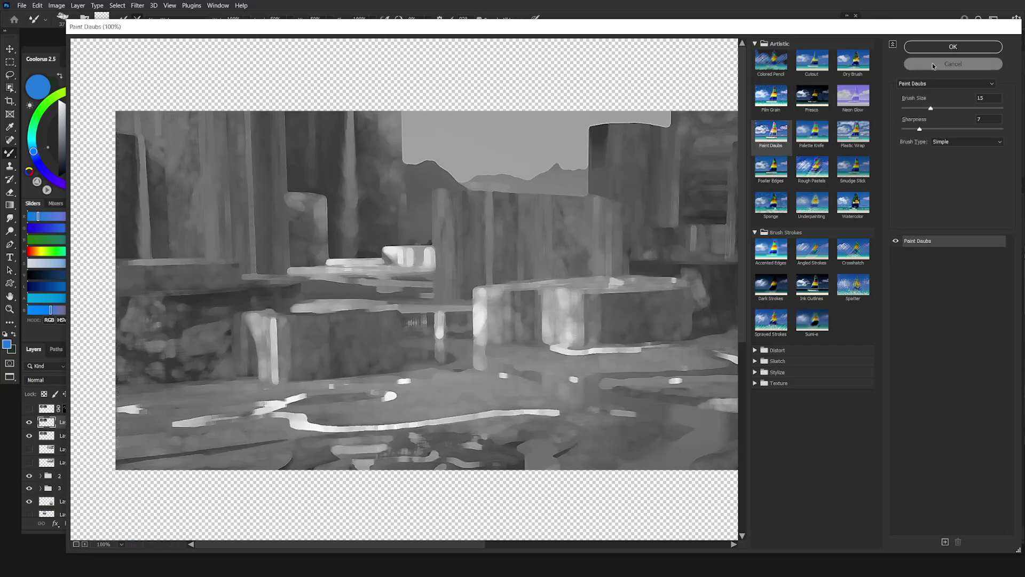
{"action": "scroll", "coordinate": [313, 367], "scroll_direction": "down", "scroll_amount": 4}
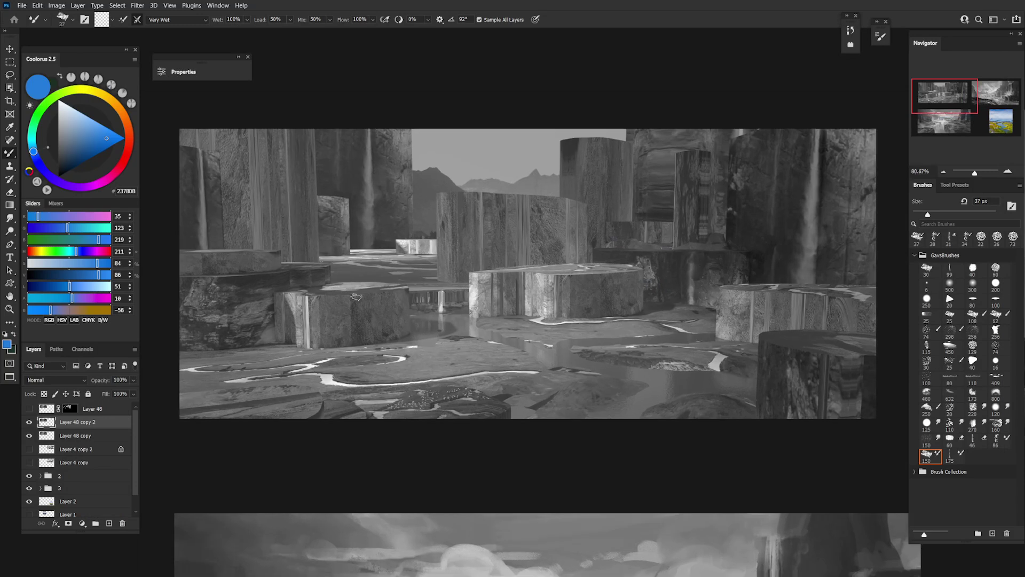